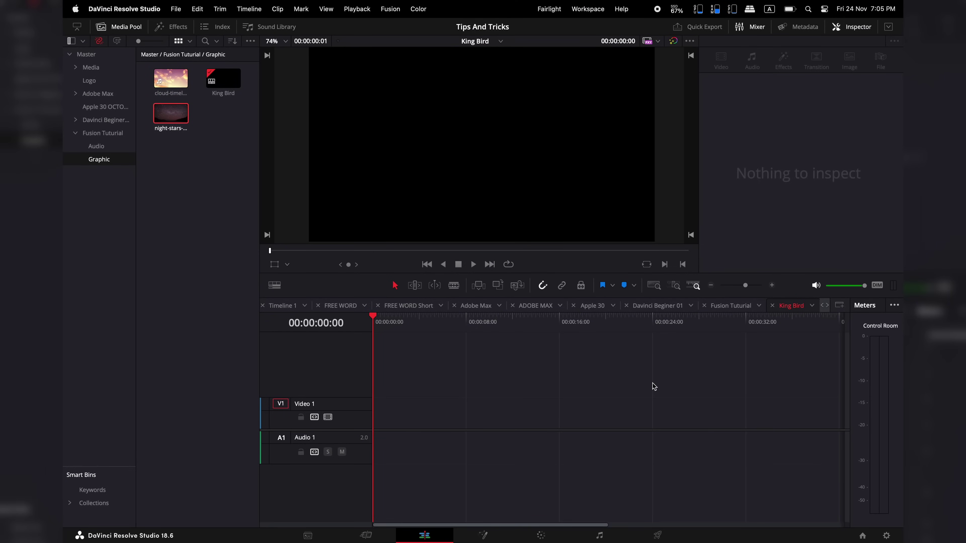
left_click_drag(171, 113, 381, 414)
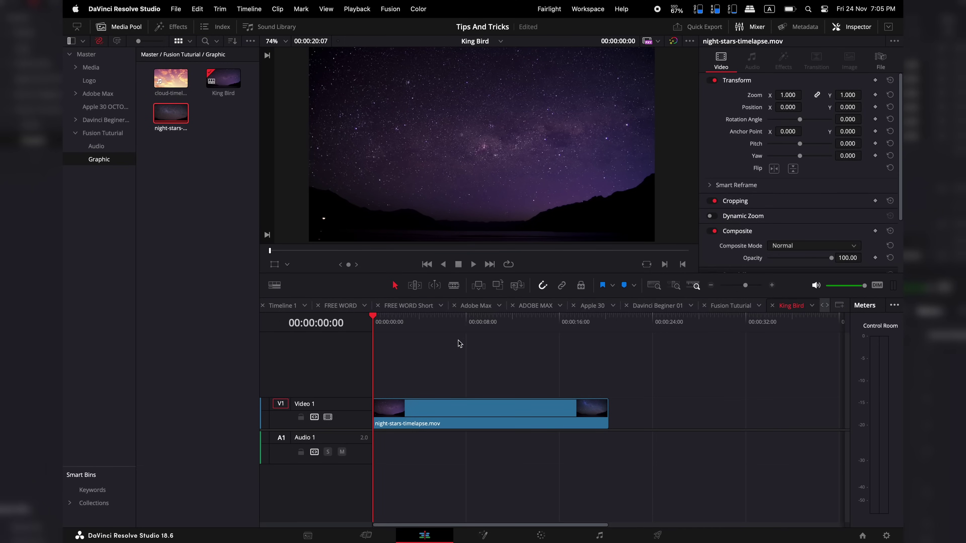
left_click(474, 322)
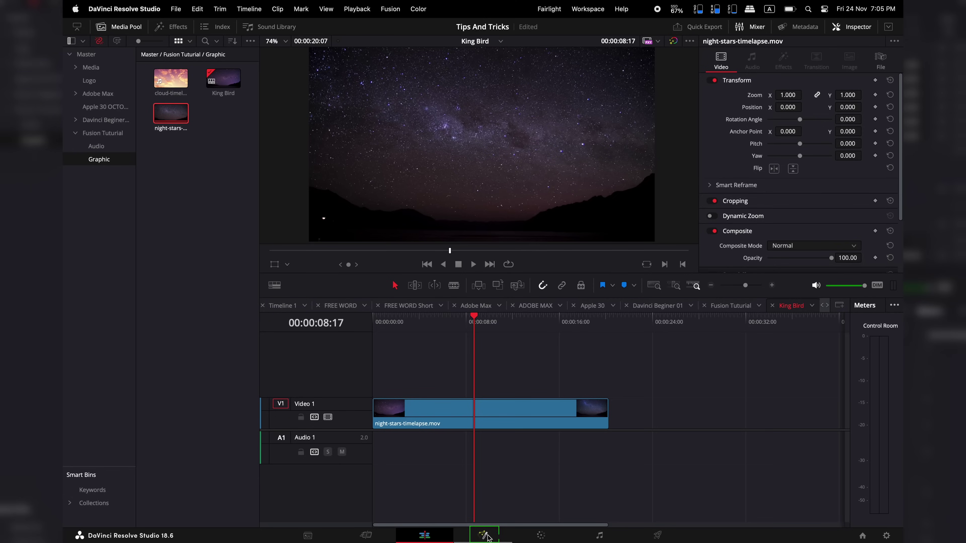
key("super+z")
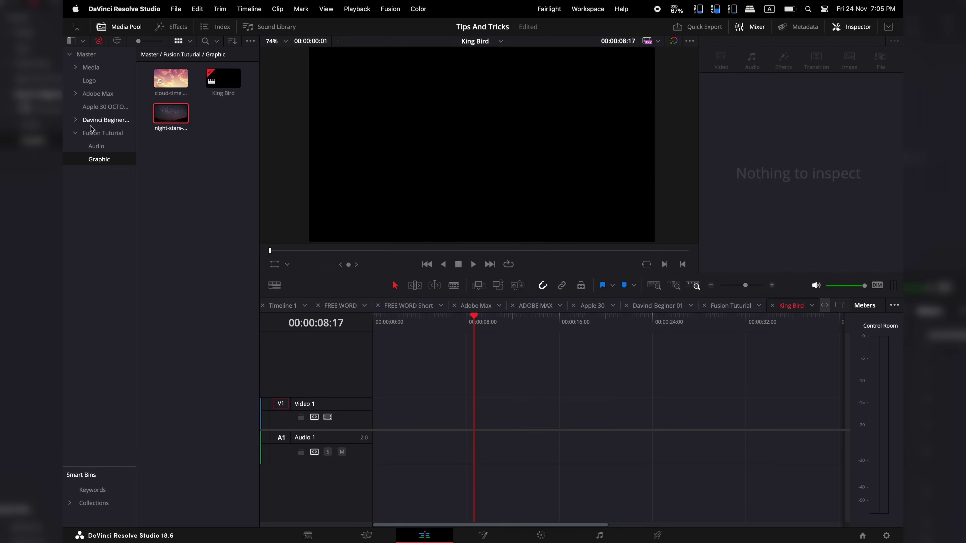
Step: Create a Fusion composition clip named Fusion Composition 1 in the Graphic bin, lasting 5 seconds at 24 fps, and open it
right_click(206, 185)
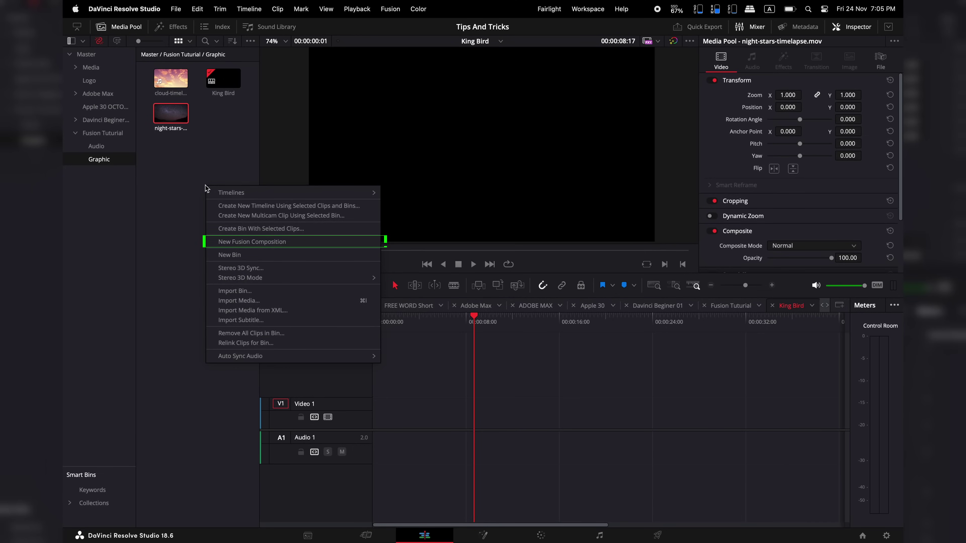
left_click(250, 242)
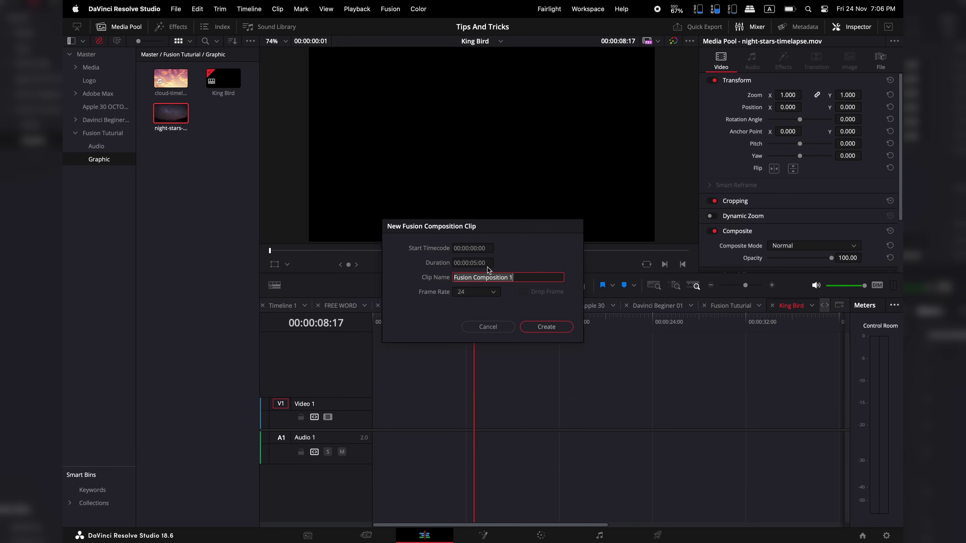
left_click(546, 327)
double_click(219, 80)
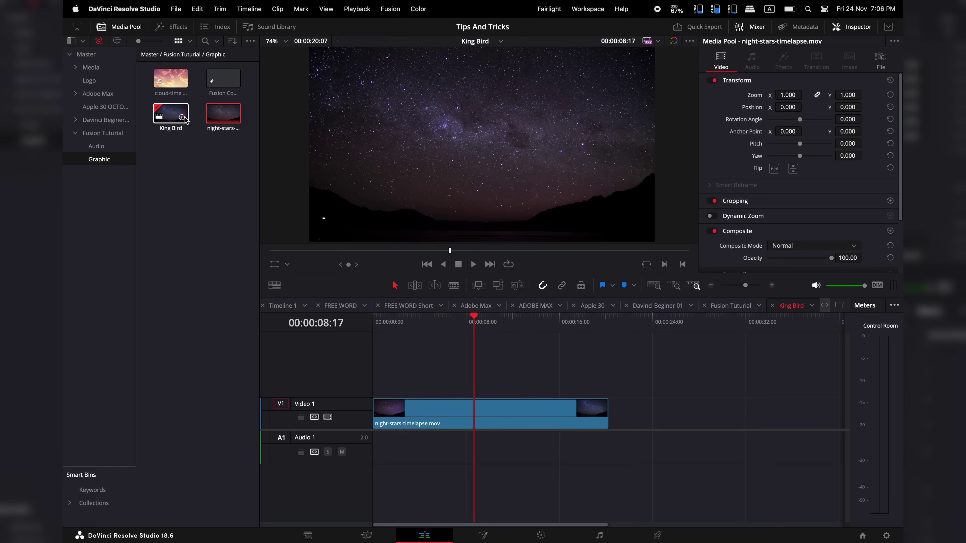
Step: Park the King Bird timeline's playhead at 00:00:08:12, open the night-stars-timelapse.mov clip on the Fusion page and play it
left_click_drag(468, 319, 472, 319)
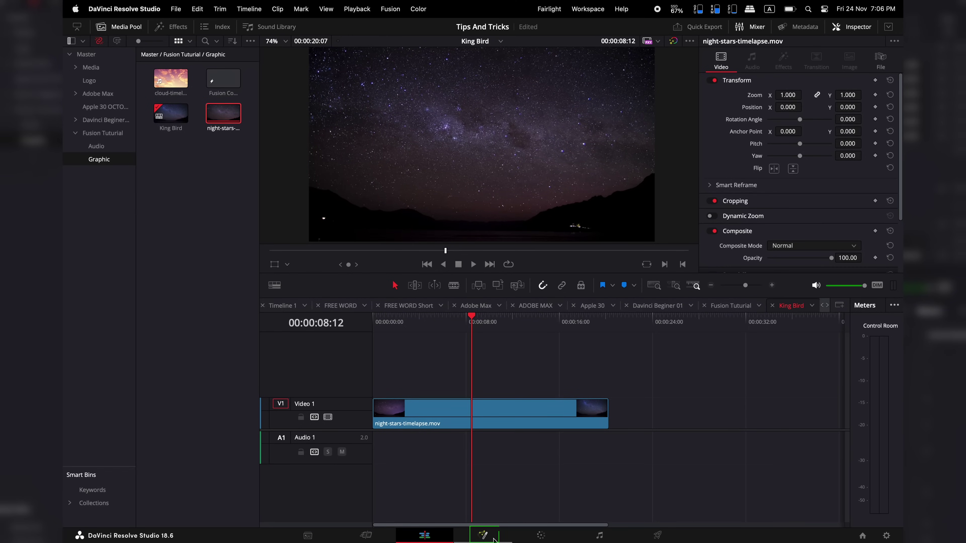
left_click(483, 536)
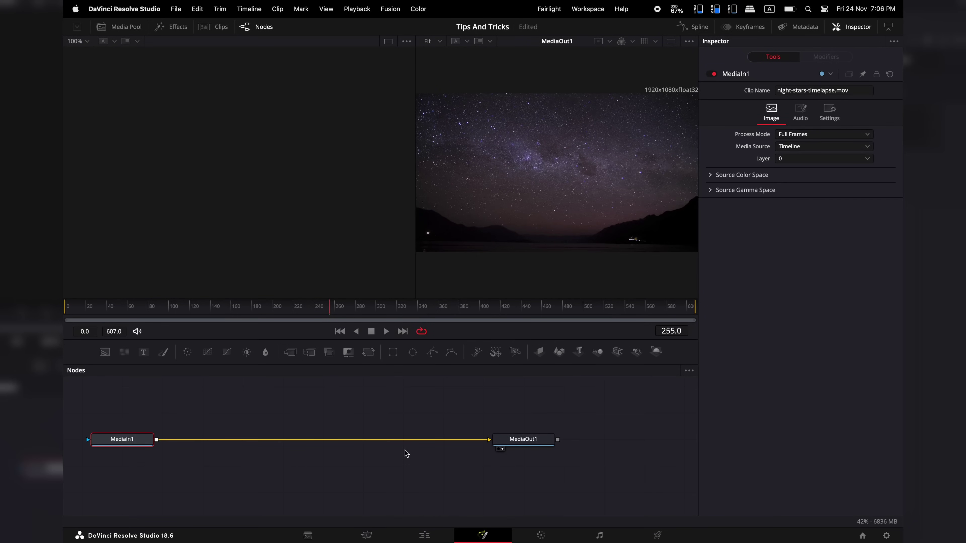
left_click(390, 333)
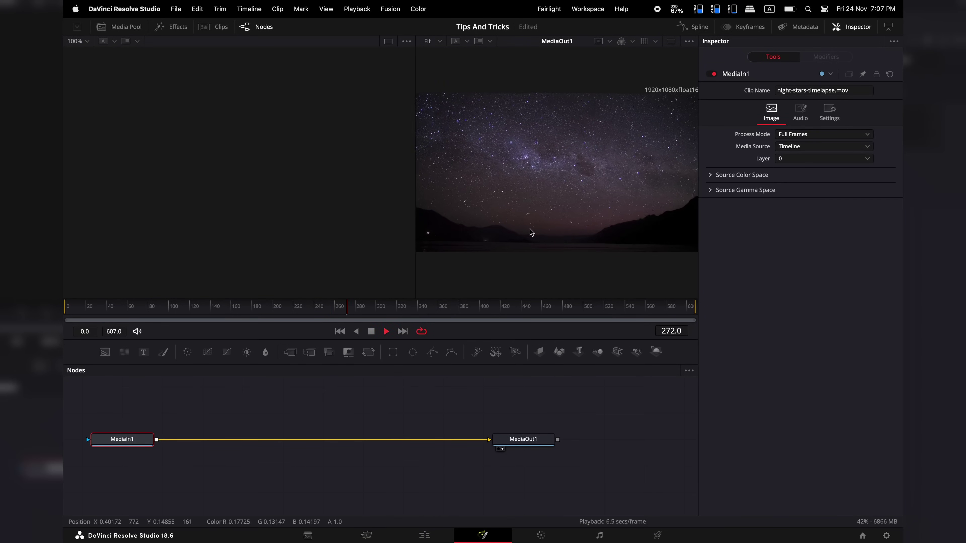
Step: Switch the Fusion page to a single viewer and show the Media Pool
left_click(670, 41)
left_click(114, 26)
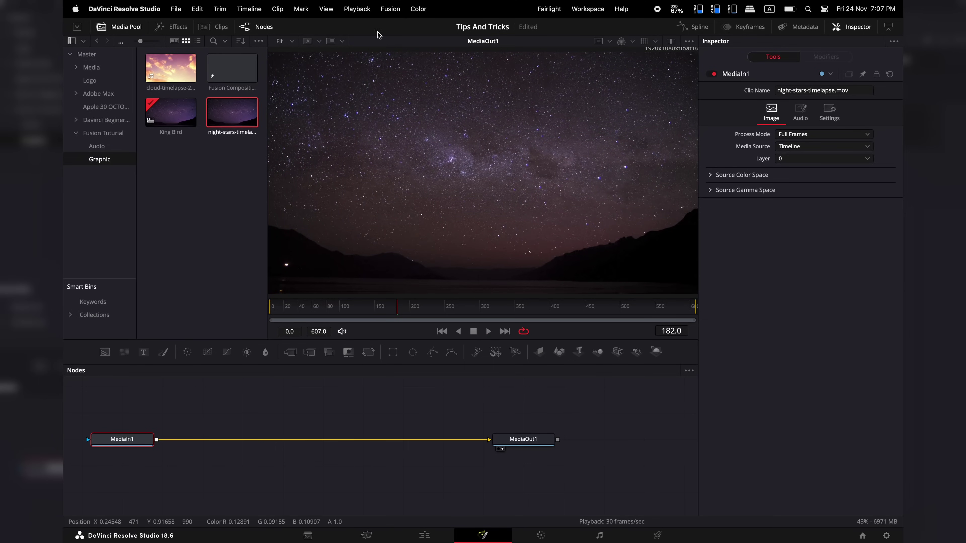
Step: Import Bird_Logo.svg at a width of 1920 and height of 1340.09, and place its node above MediaIn1
left_click(390, 9)
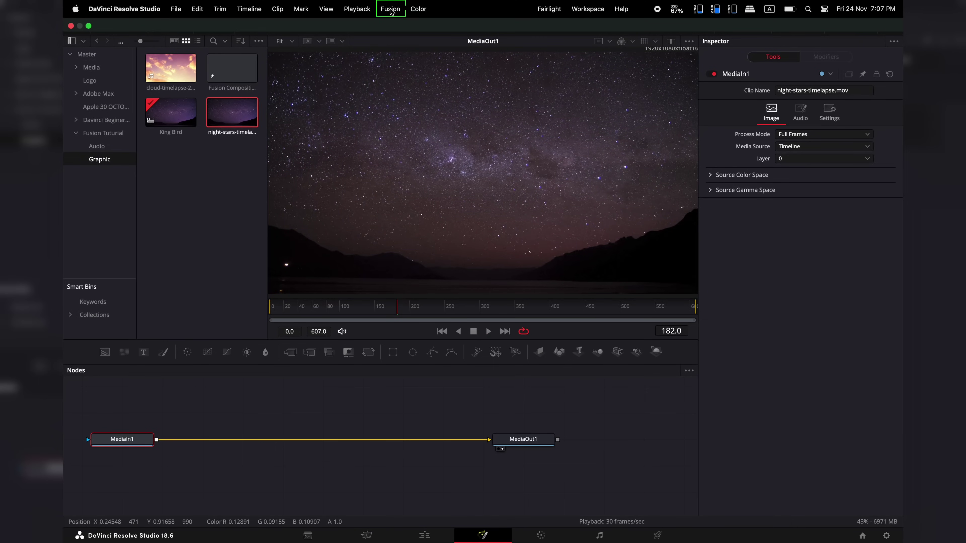
left_click(390, 10)
mouse_move(402, 73)
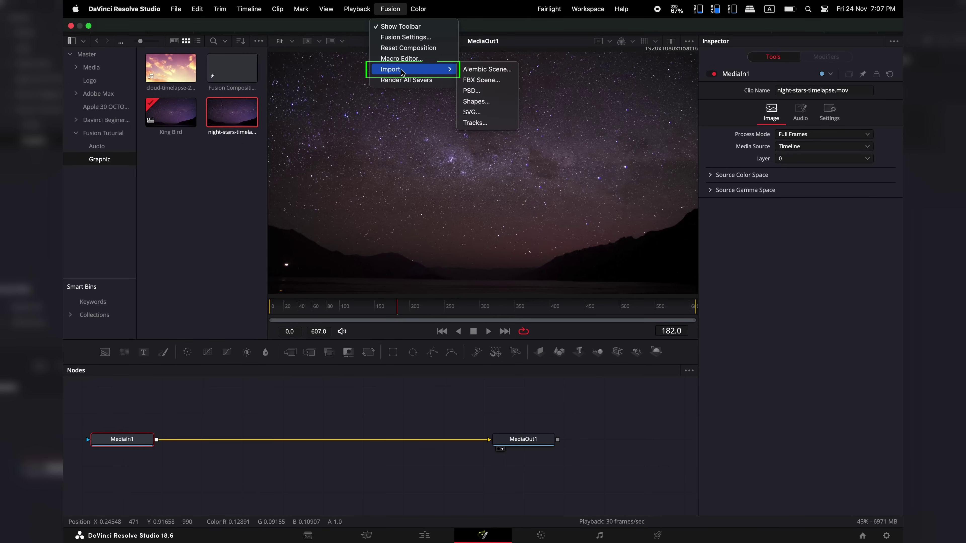
left_click(470, 113)
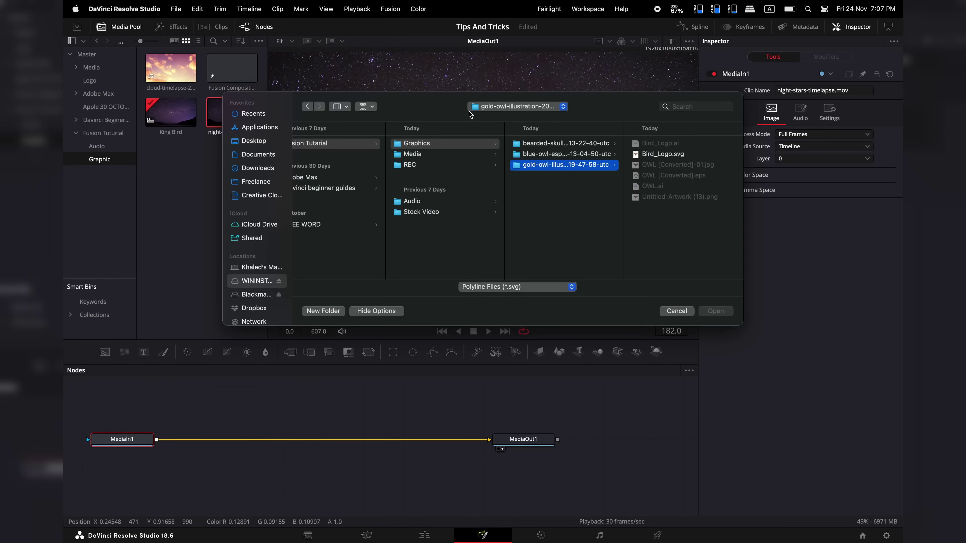
left_click(662, 156)
left_click(714, 311)
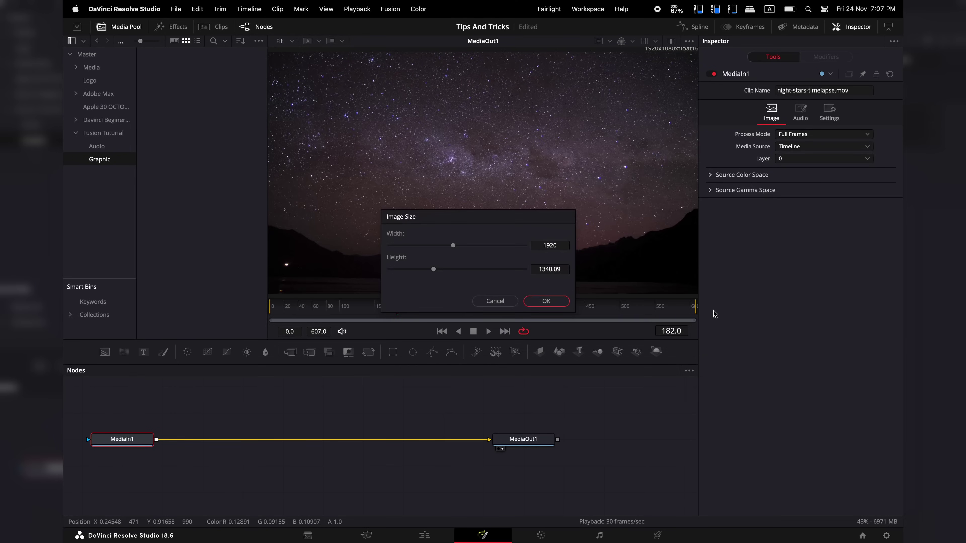
left_click(546, 301)
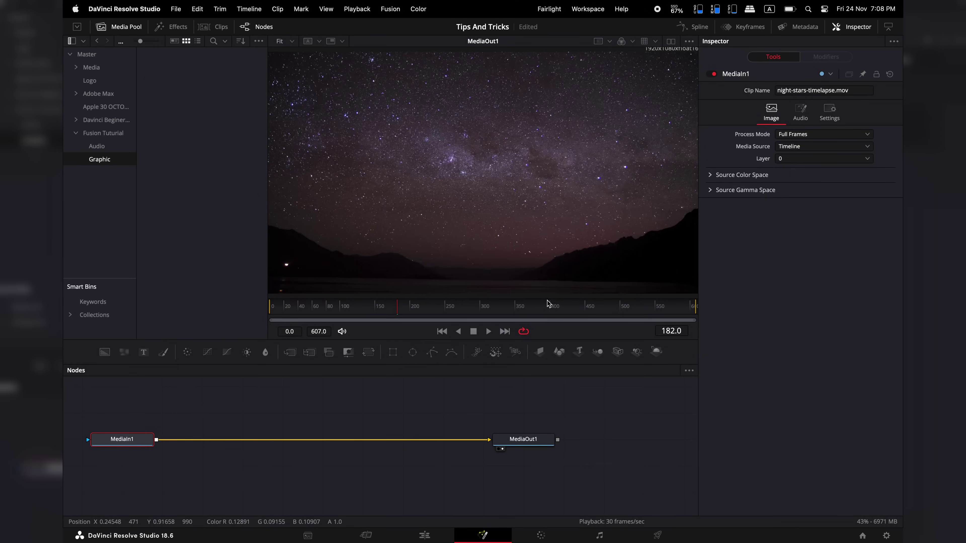
left_click_drag(309, 398, 412, 397)
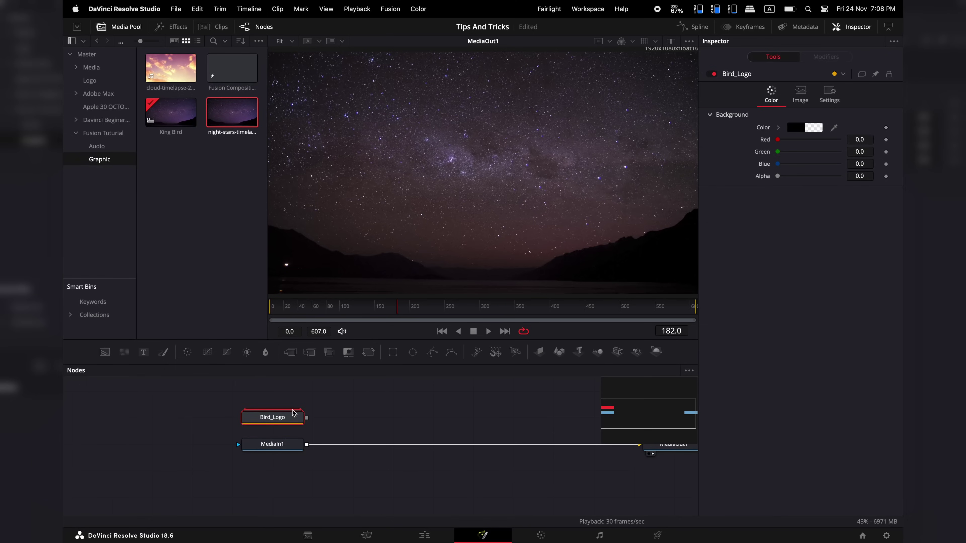
left_click_drag(295, 412, 337, 401)
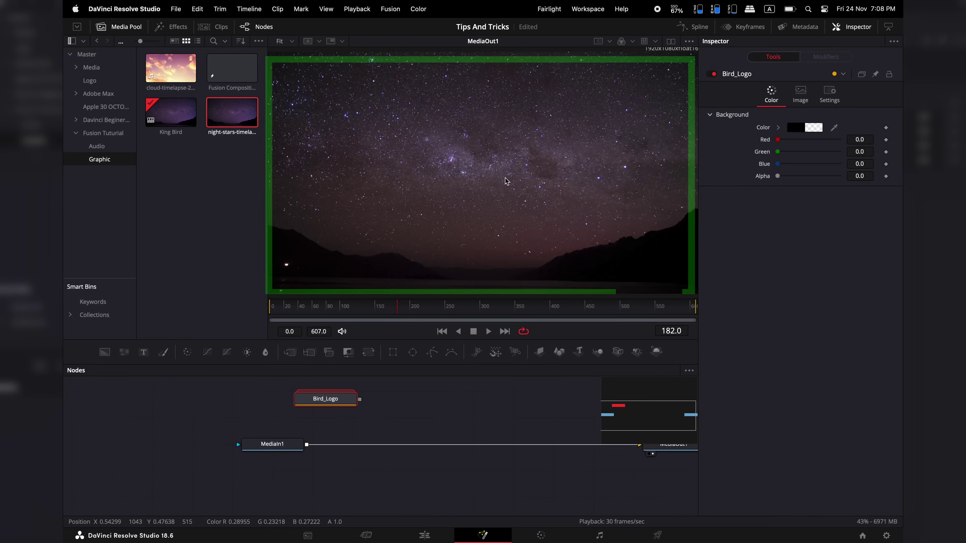
Step: Set up two viewers side by side and display the Bird_Logo node in the first one, beside MediaOut1
left_click(669, 45)
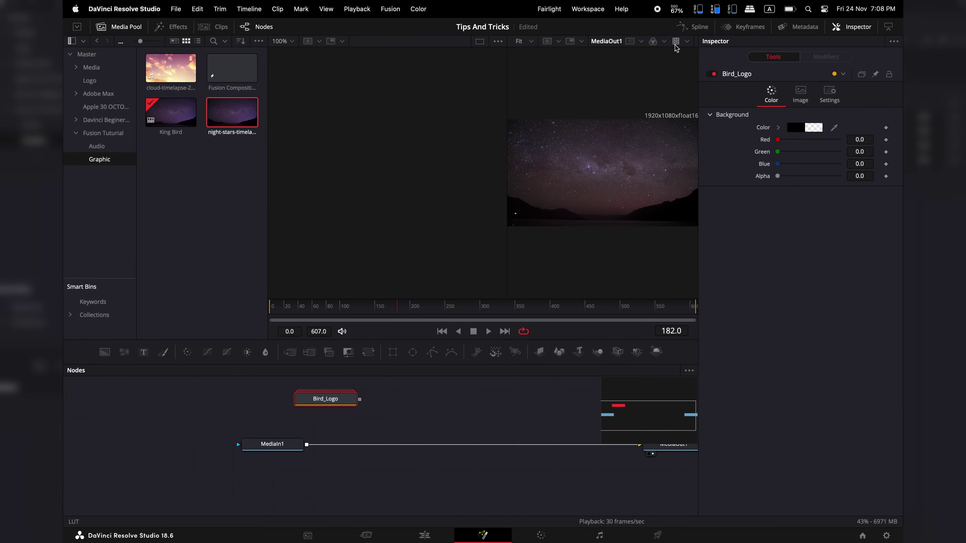
left_click(672, 45)
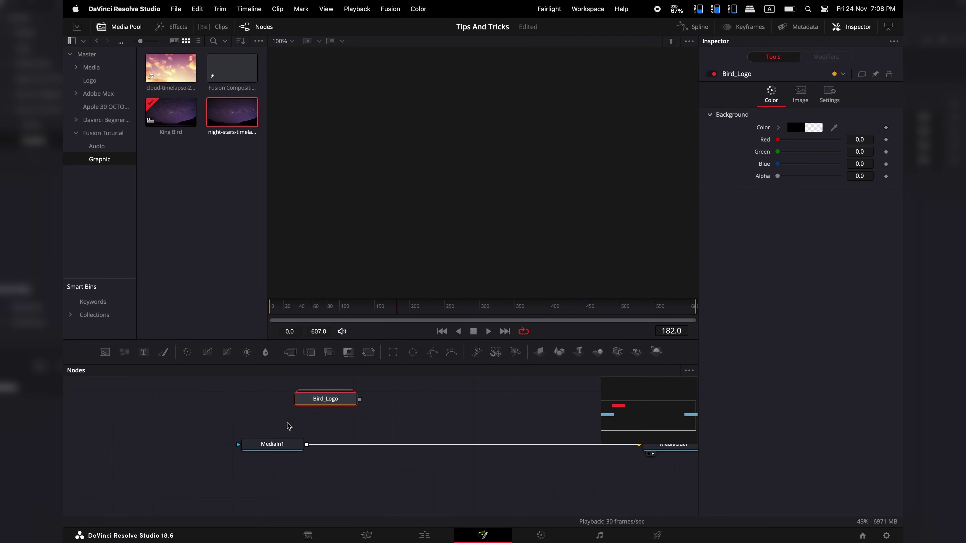
left_click_drag(324, 398, 454, 168)
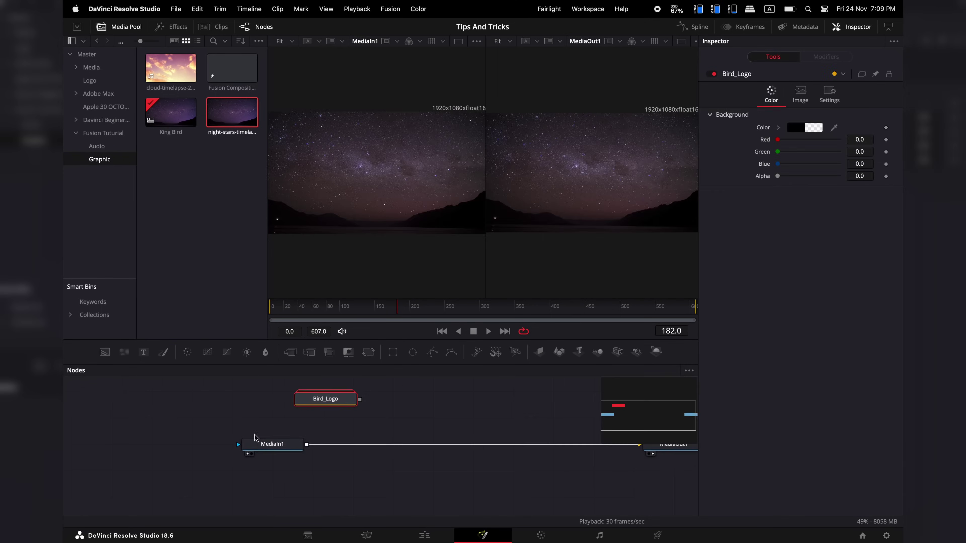
left_click(268, 445)
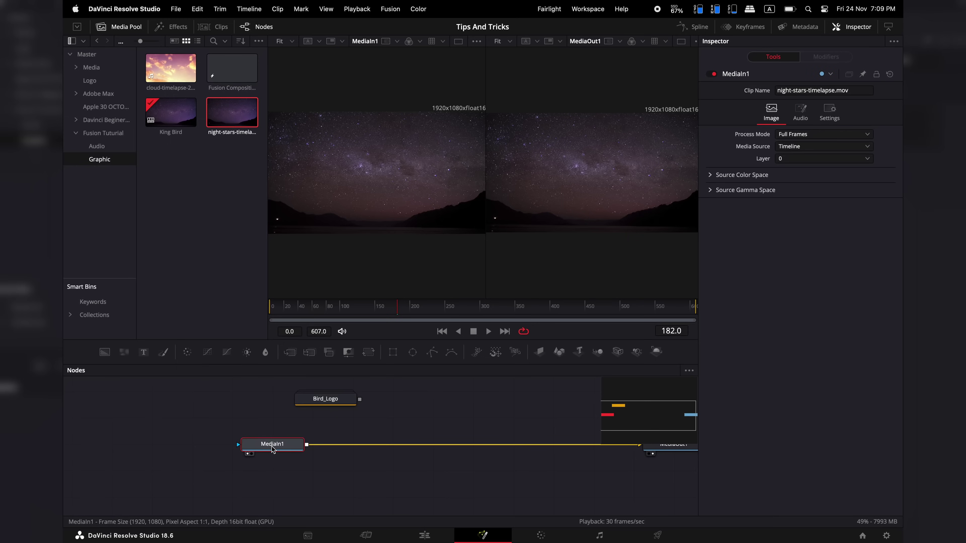
left_click(319, 402)
key("1")
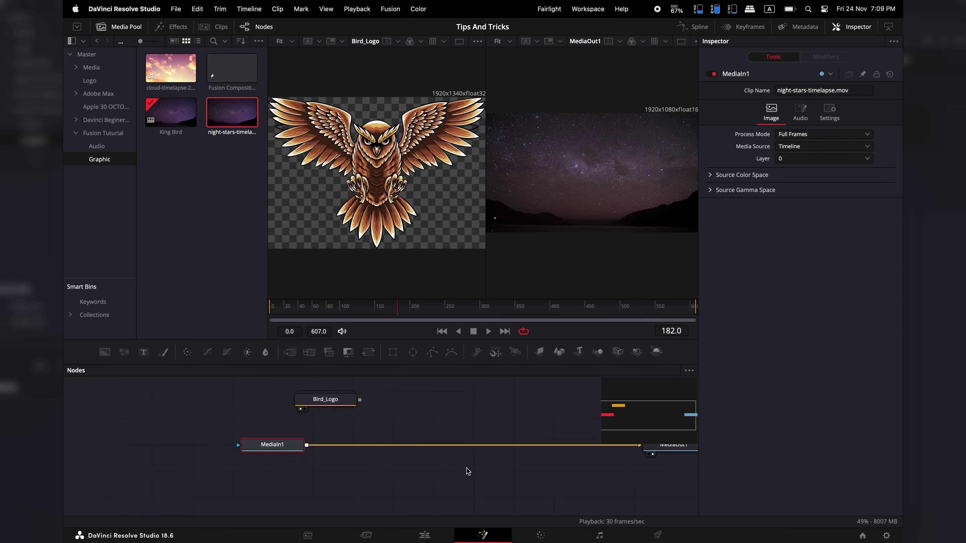
Step: Insert a Blur node between MediaIn1 and MediaOut1 with a blur size of about 41, and enlarge the MediaOut1 viewer
scroll(392, 471, "right", 5)
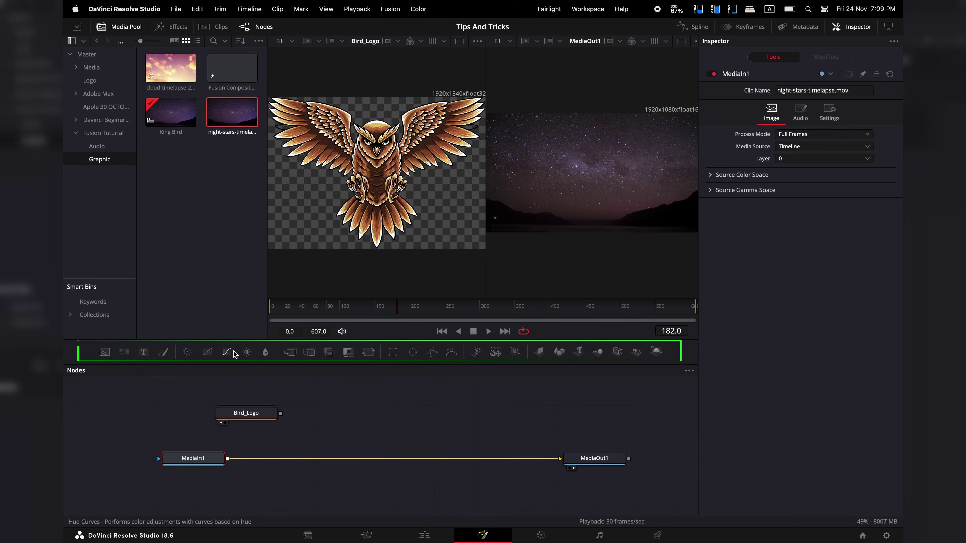
left_click_drag(265, 353, 397, 459)
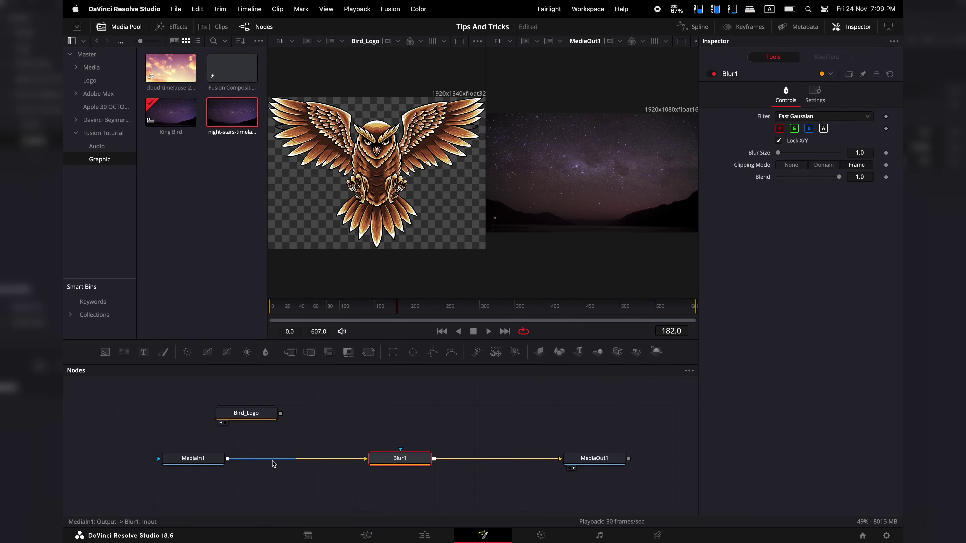
left_click_drag(777, 153, 797, 157)
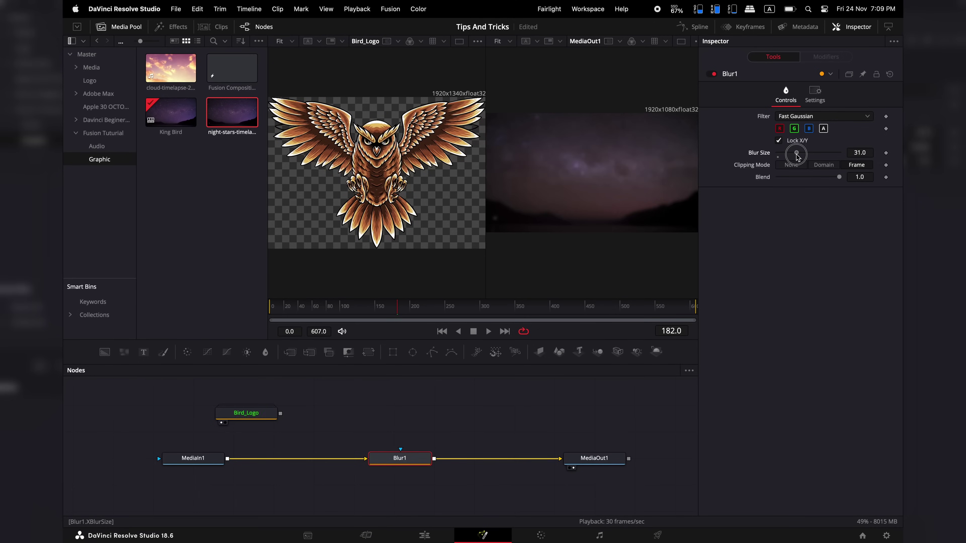
left_click_drag(486, 209, 442, 215)
Step: Detach the Blur node, raise its blur size to about 86.6 and reinsert it between MediaIn1 and MediaOut1
left_click_drag(397, 459, 399, 430)
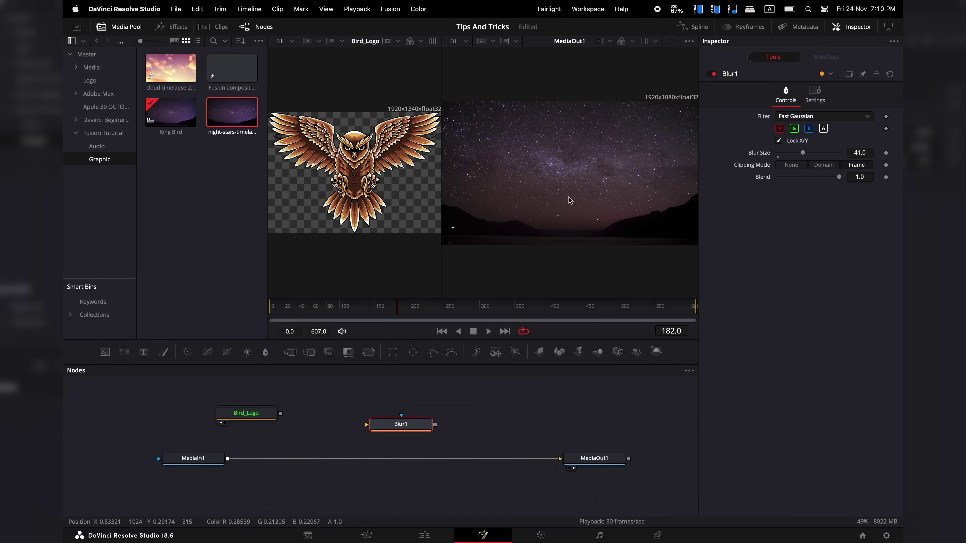
left_click_drag(803, 152, 830, 153)
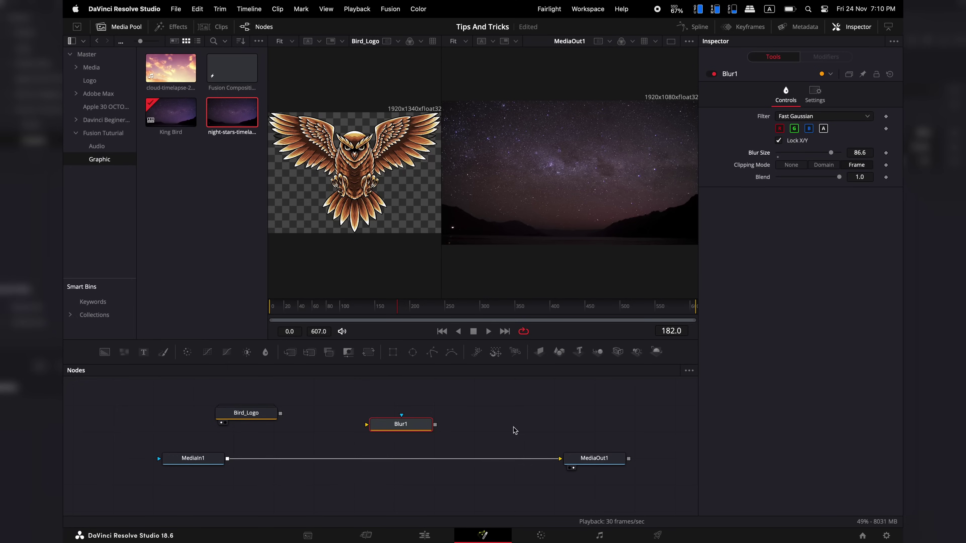
left_click_drag(408, 426, 402, 460)
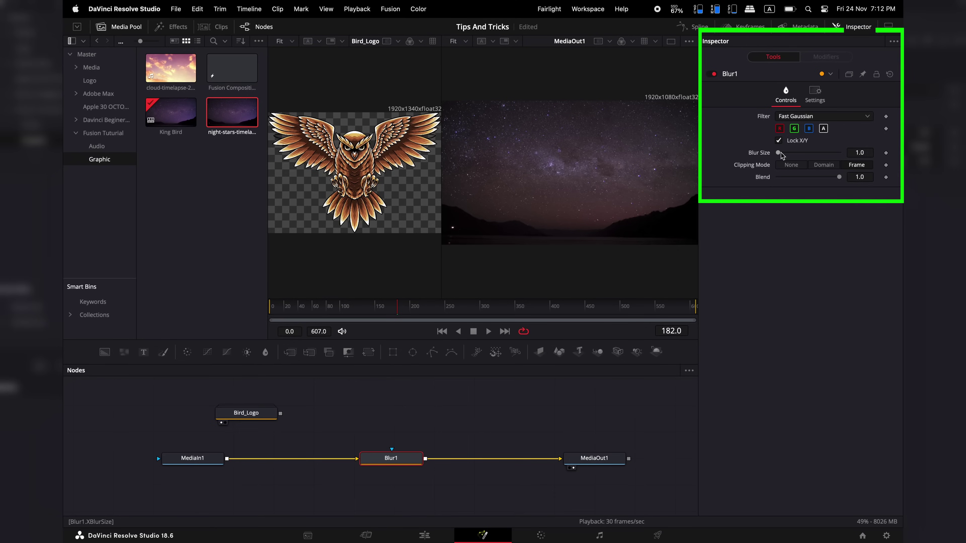
Step: Try several blur sizes on the Blur node, including 32.0 and 1.0, and settle on about 12.4
mouse_move(781, 153)
left_mouse_down()
mouse_move(806, 153)
mouse_move(791, 152)
left_mouse_up()
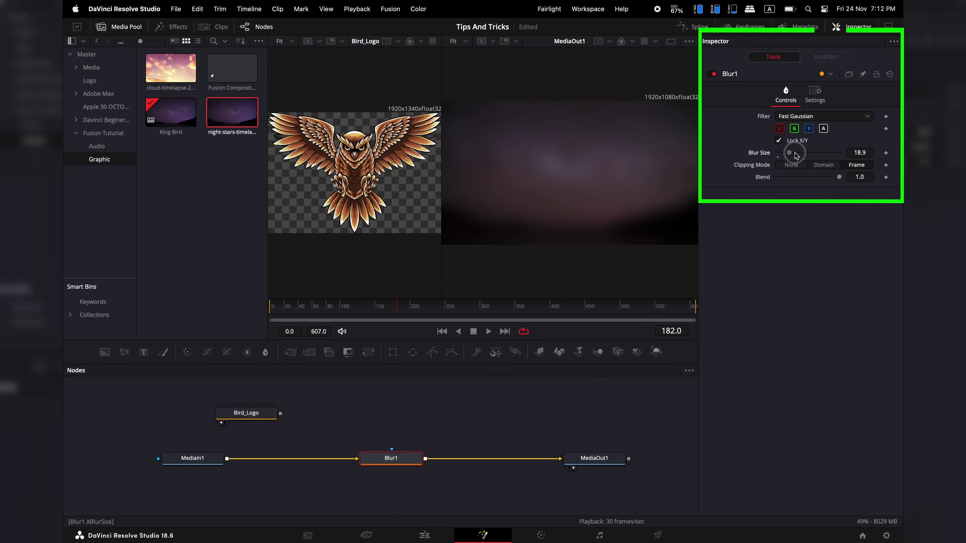
left_click(797, 153)
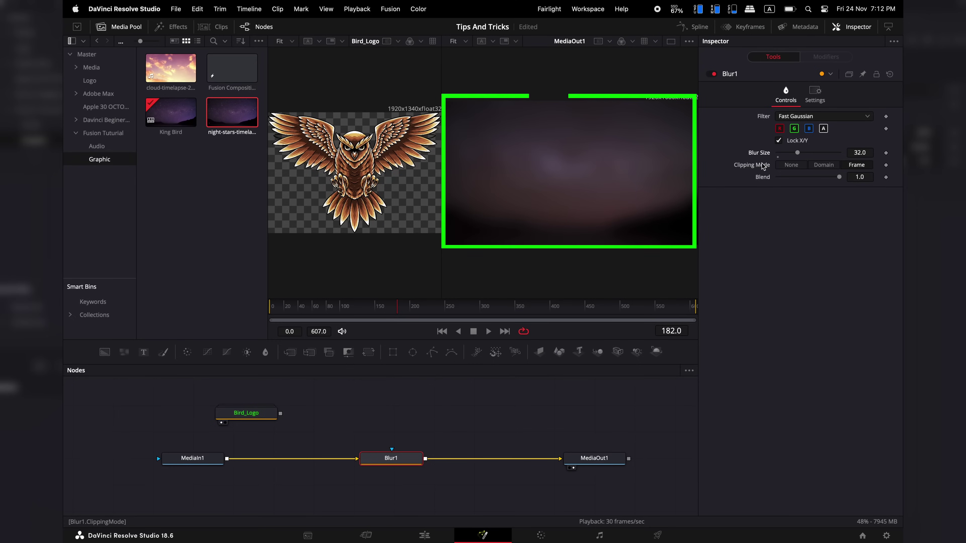
left_click(777, 153)
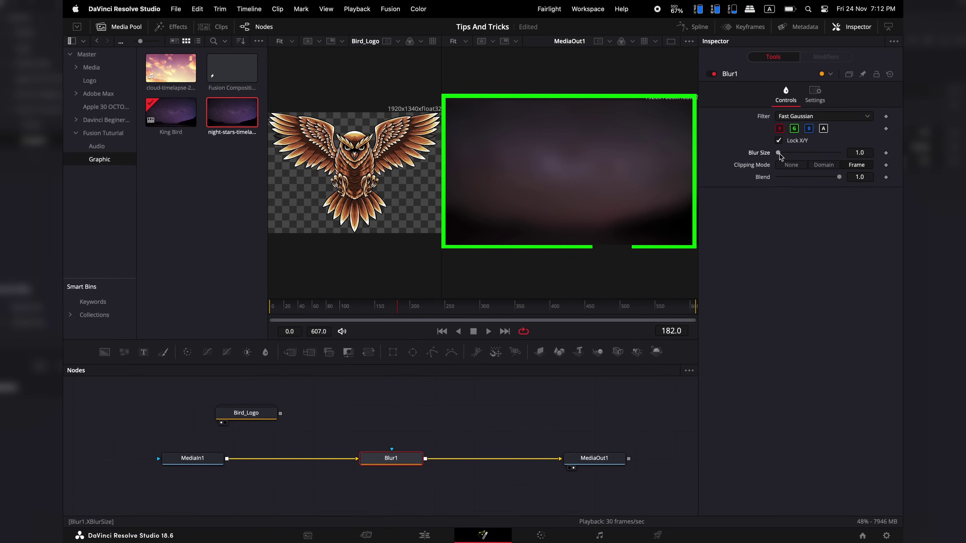
left_click_drag(776, 154, 778, 154)
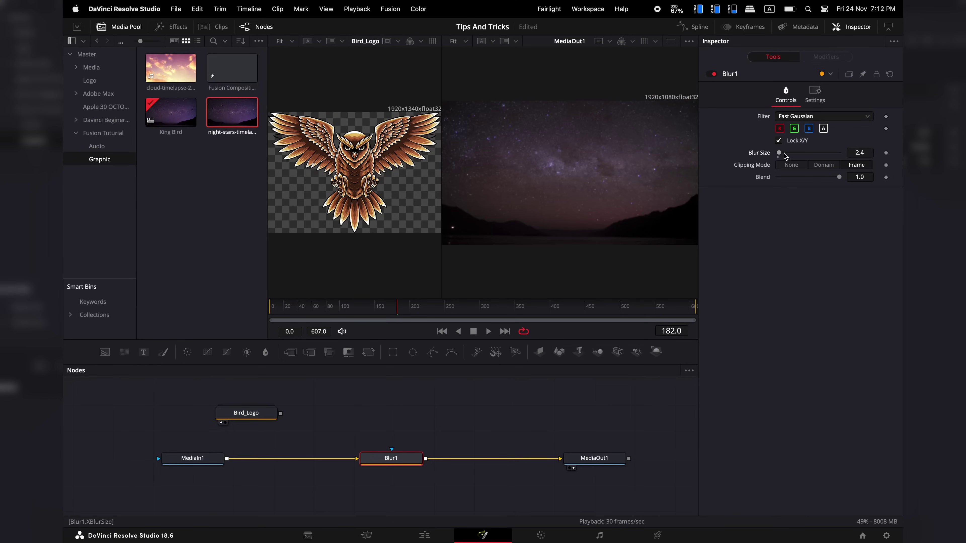
Step: Check the blurred night-stars clip on the Edit page at 00:00:06:02 and return to the Fusion page
left_click(424, 535)
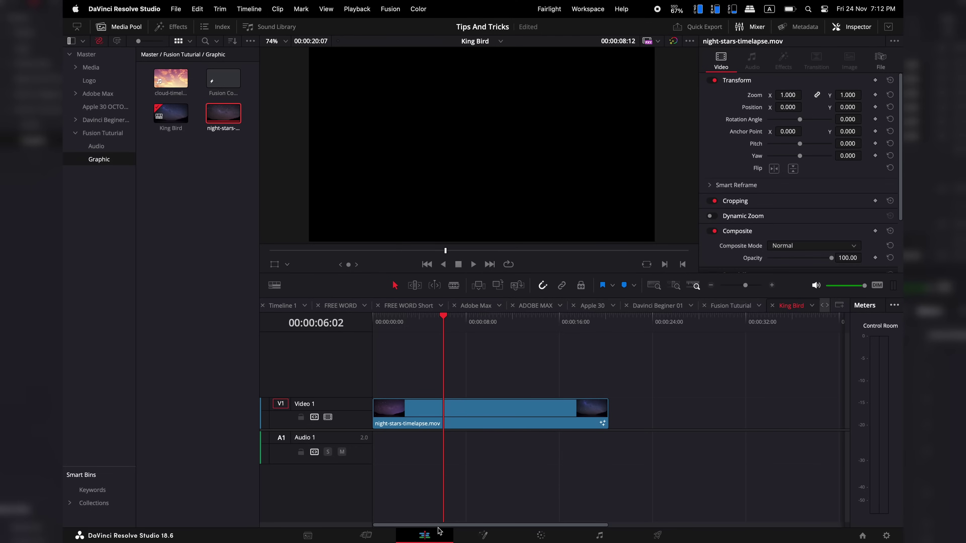
left_click_drag(426, 324, 443, 323)
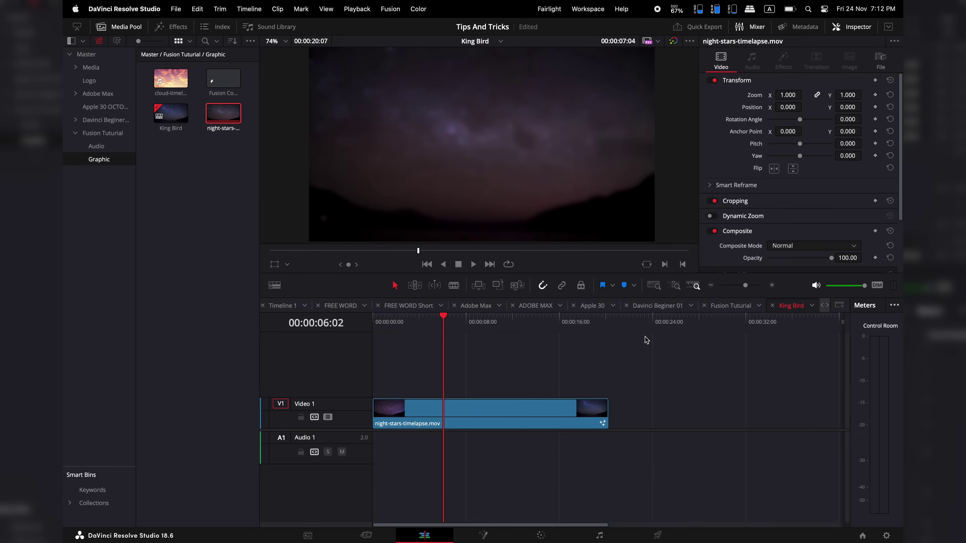
key("shift+5")
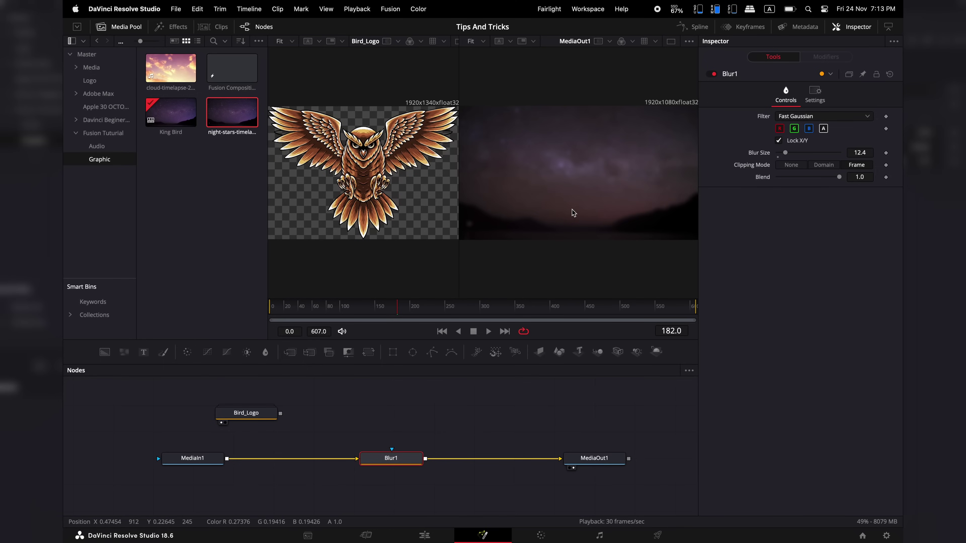
Step: Delete the Blur1 node so MediaIn1 feeds straight into MediaOut1
left_click(399, 455)
left_click(397, 459)
key("Delete")
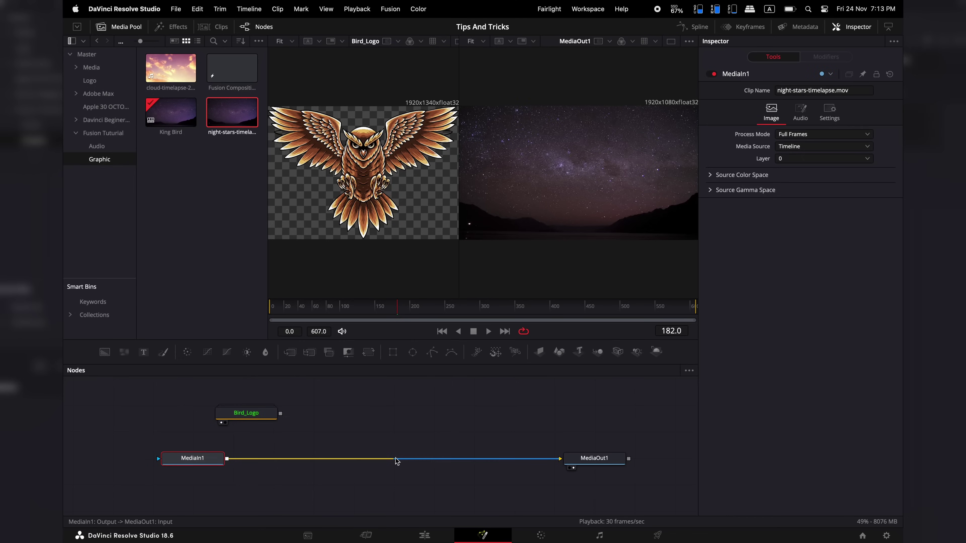
Step: Insert a Merge node between MediaIn1 and MediaOut1 with Bird_Logo as its foreground, and switch to a single MediaOut1 viewer
left_click_drag(257, 420, 272, 416)
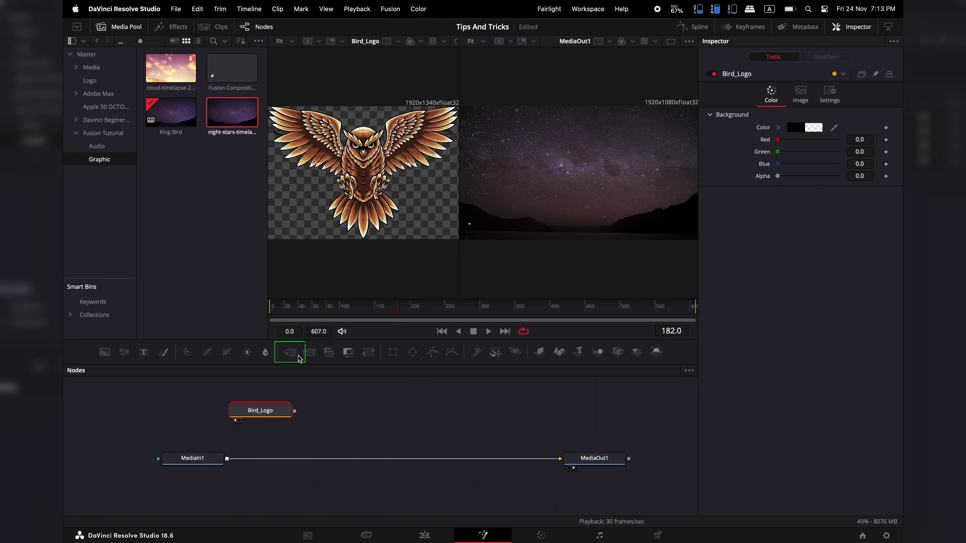
left_click_drag(293, 355, 390, 459)
left_click_drag(295, 411, 391, 450)
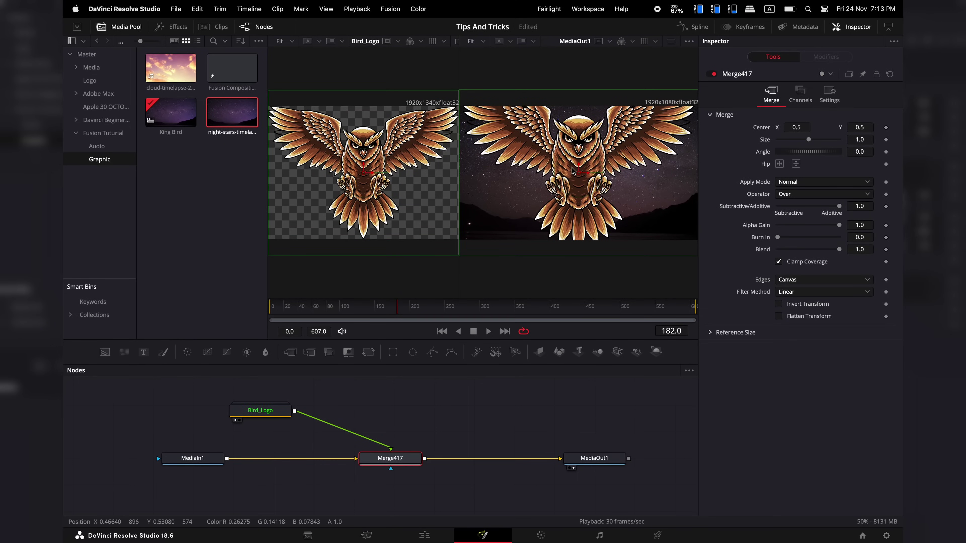
left_click(670, 41)
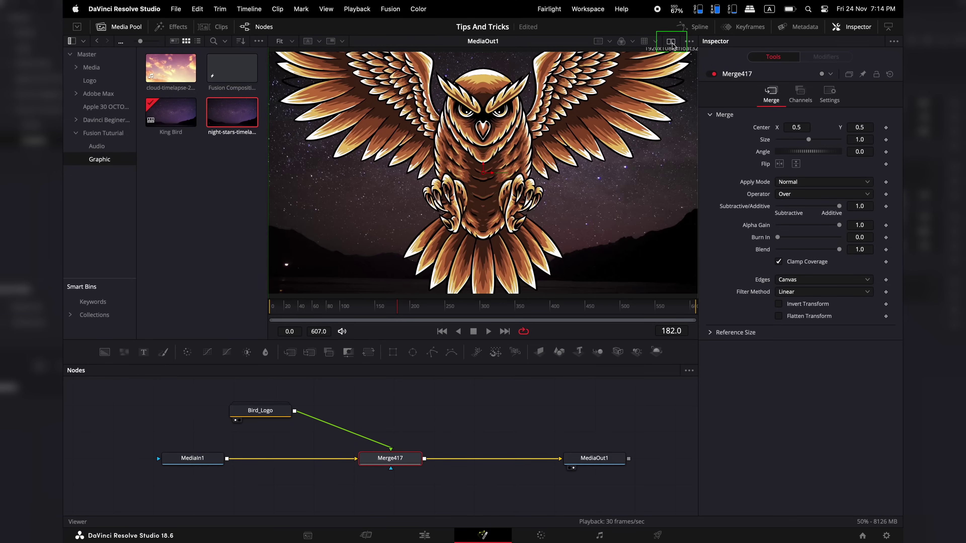
Step: Insert a Transform node between Bird_Logo and its Merge node, and scale the logo down to a size of 0.44
left_click_drag(263, 415, 393, 394)
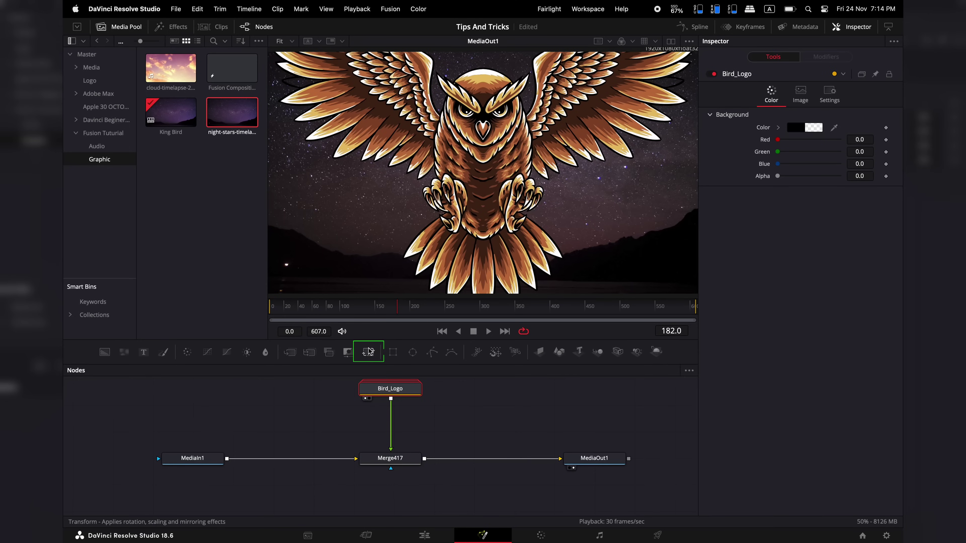
left_click_drag(371, 354, 403, 419)
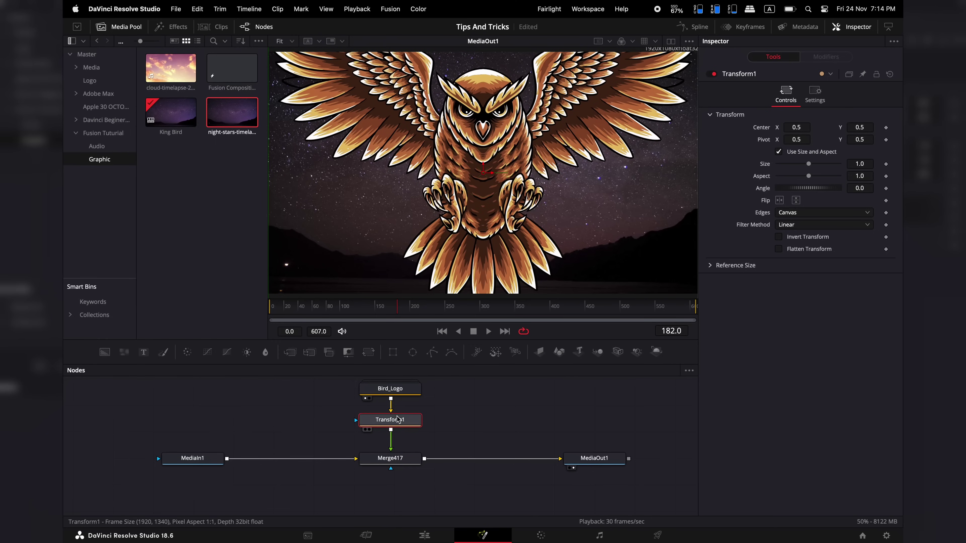
left_click_drag(808, 164, 796, 165)
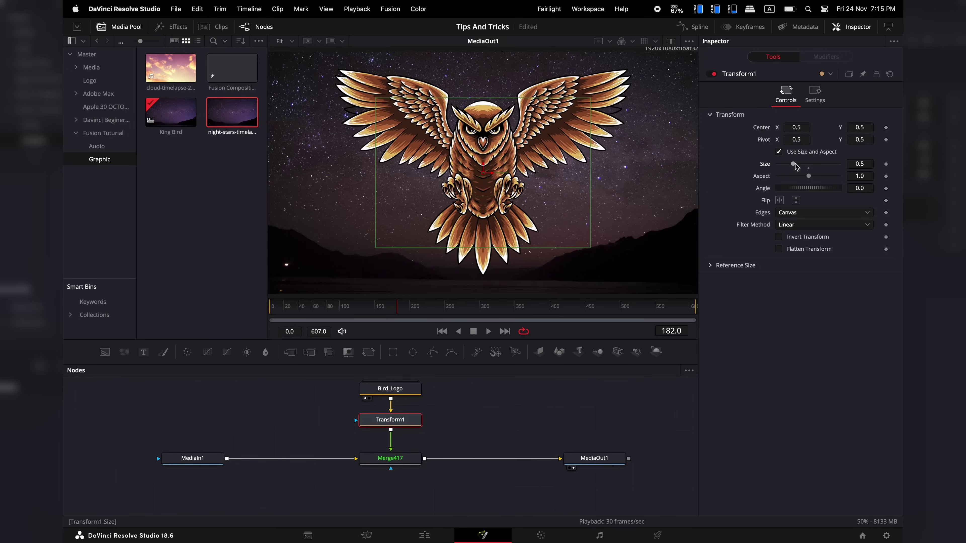
left_click_drag(795, 164, 793, 165)
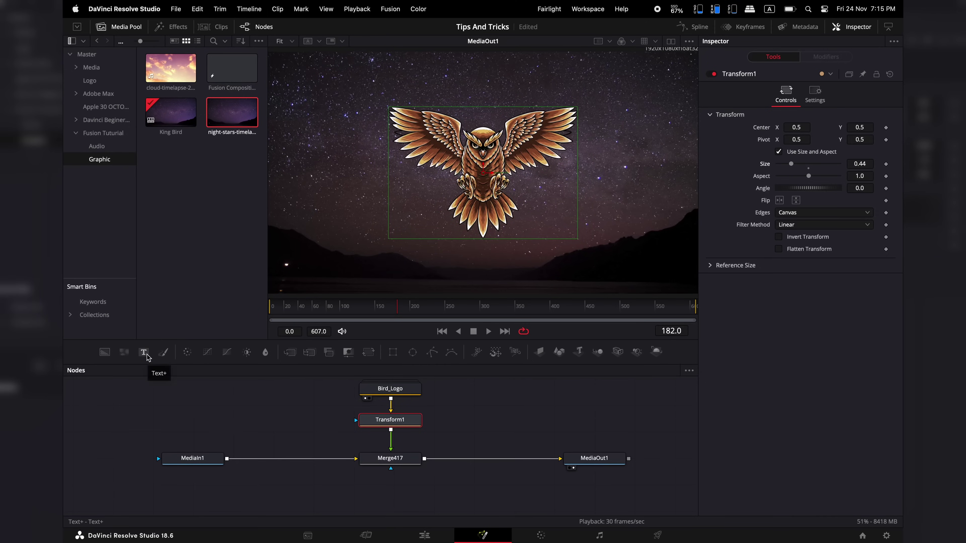
Step: Add a Text+ node merged over MediaIn1 with the text FOREGROUND, and view the output of Merge417
left_click_drag(147, 358, 300, 421)
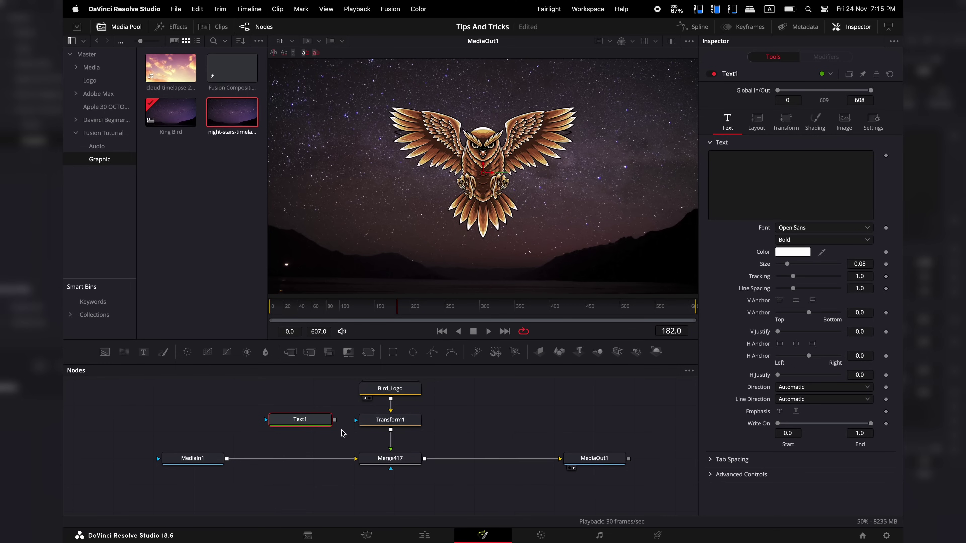
left_click_drag(335, 420, 227, 460)
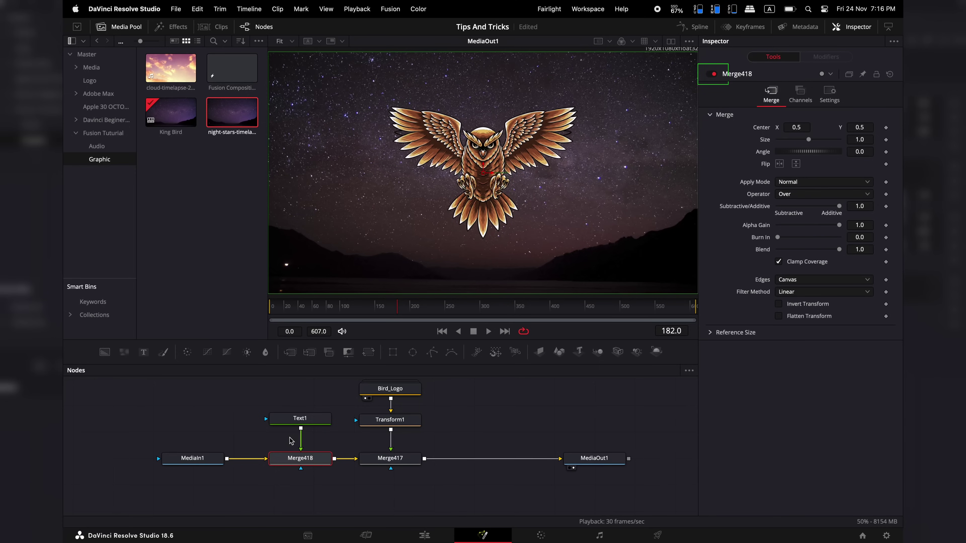
key("1")
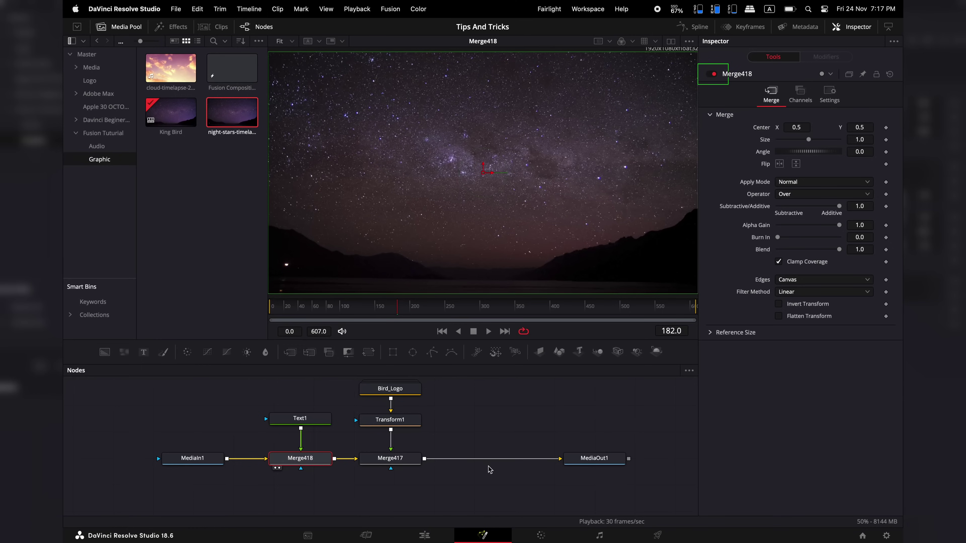
left_click(323, 418)
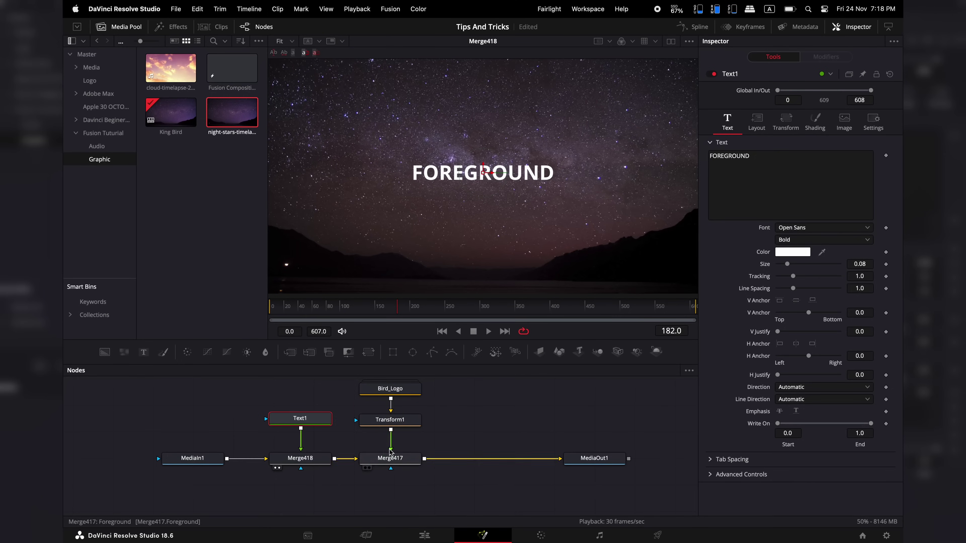
key("1")
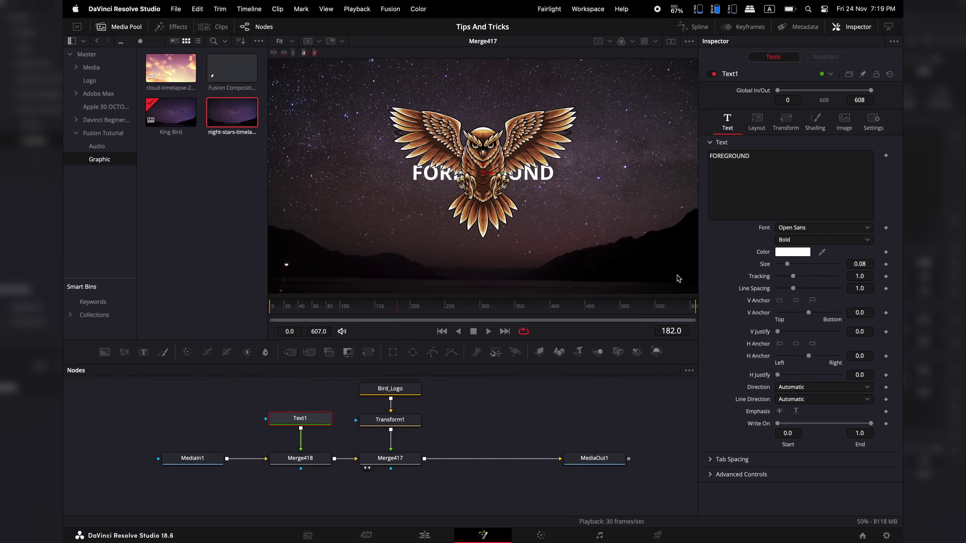
Step: Set the colour of the FOREGROUND text to yellow
left_click(804, 254)
left_click_drag(697, 212, 705, 186)
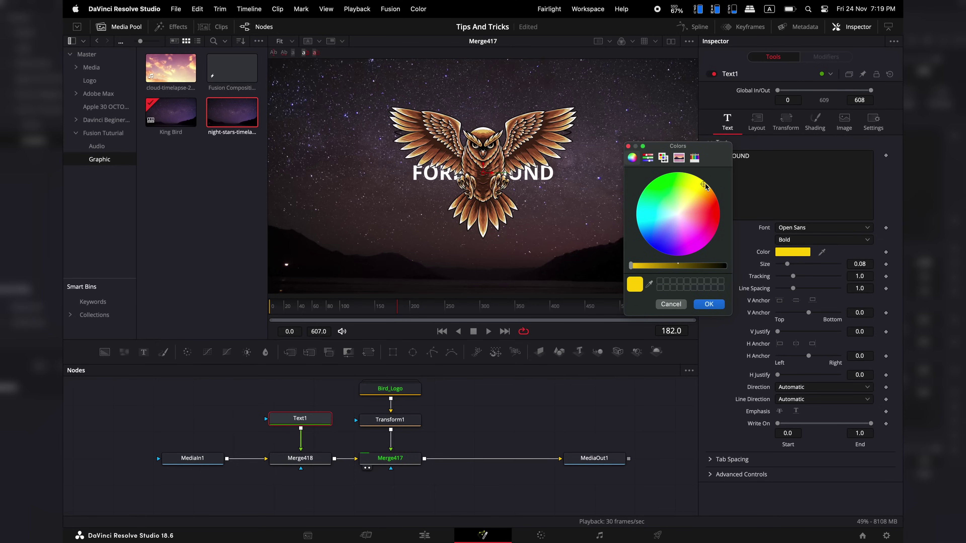
left_click(708, 305)
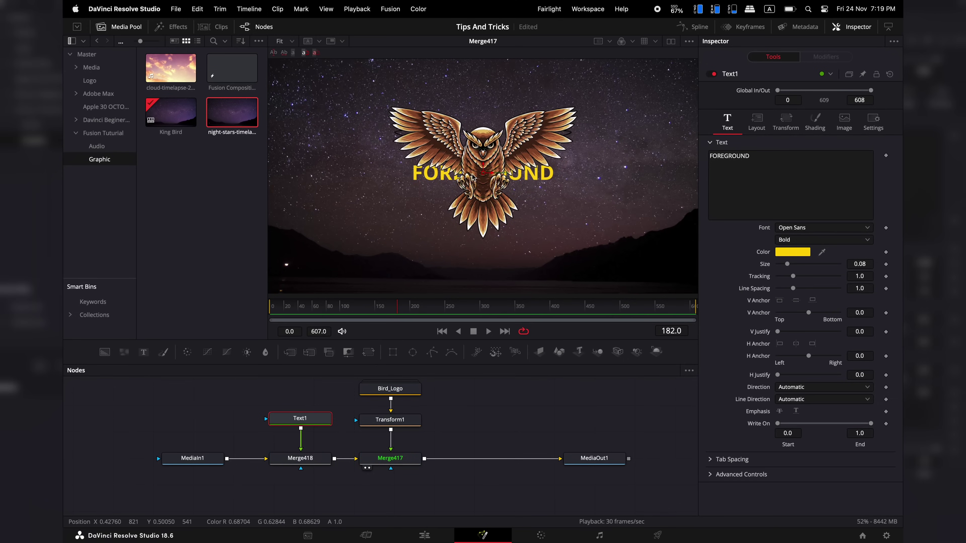
Step: Replace the text with KING, place it to the left of the owl and set its font to Arial
key("super+a")
key("BackSpace")
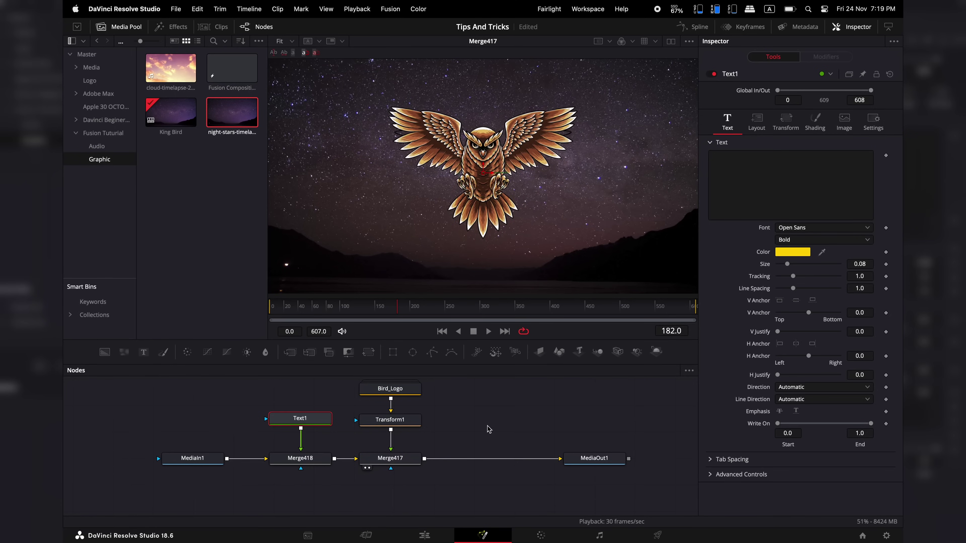
left_click(776, 160)
type("Ki")
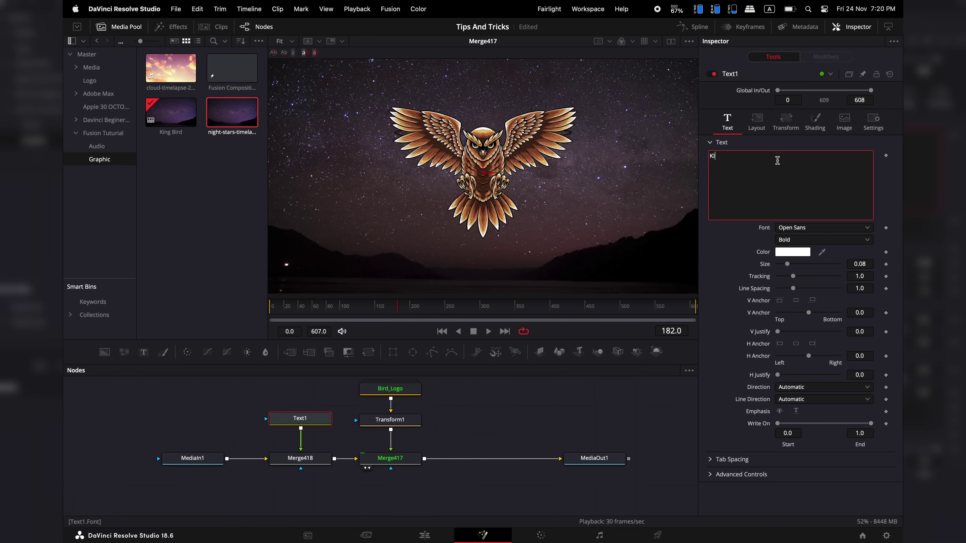
type("NG")
left_click_drag(491, 175, 402, 175)
left_click(821, 227)
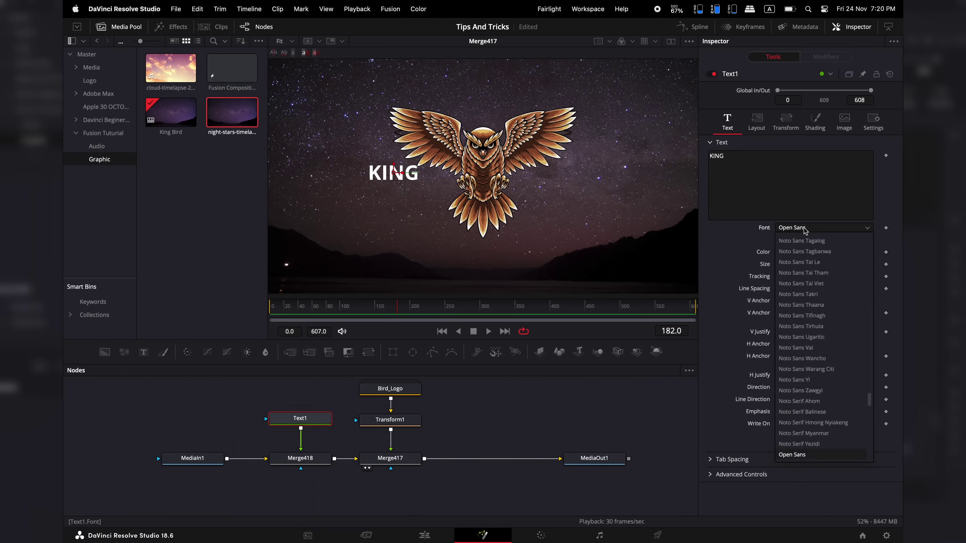
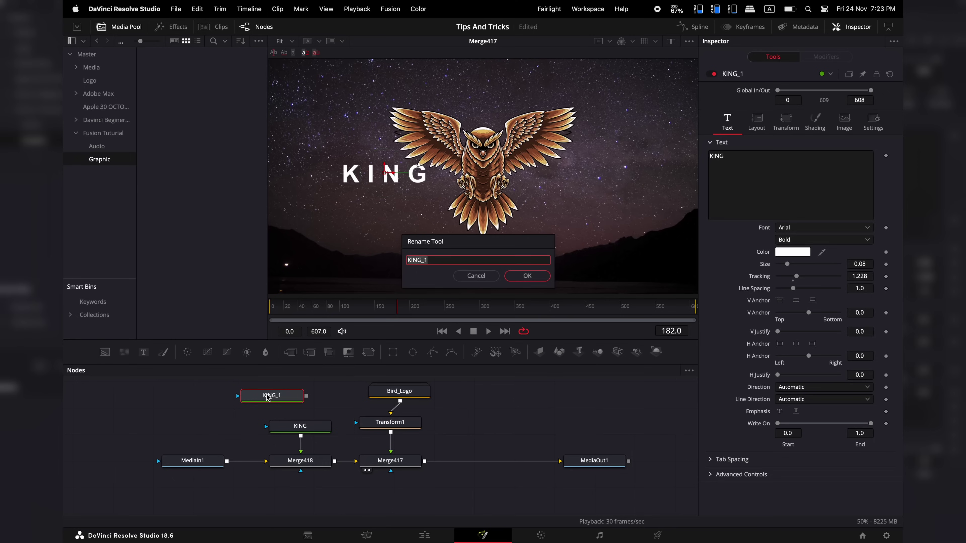
Step: Rename the duplicated text node KING_1 as BIRD and merge it over the KING node, feeding Merge418
type("BIRD")
key("Return")
left_click_drag(300, 426, 217, 419)
mouse_move(306, 397)
left_mouse_down()
mouse_move(252, 419)
mouse_move(297, 387)
mouse_move(301, 420)
mouse_move(311, 394)
left_mouse_up()
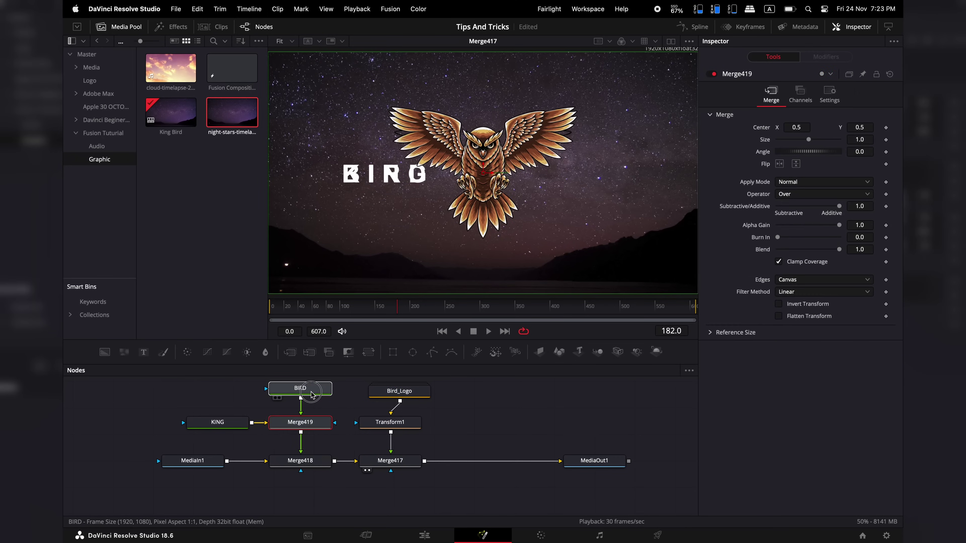
Step: Move the BIRD text to the right of the owl, level with KING
left_click(311, 394)
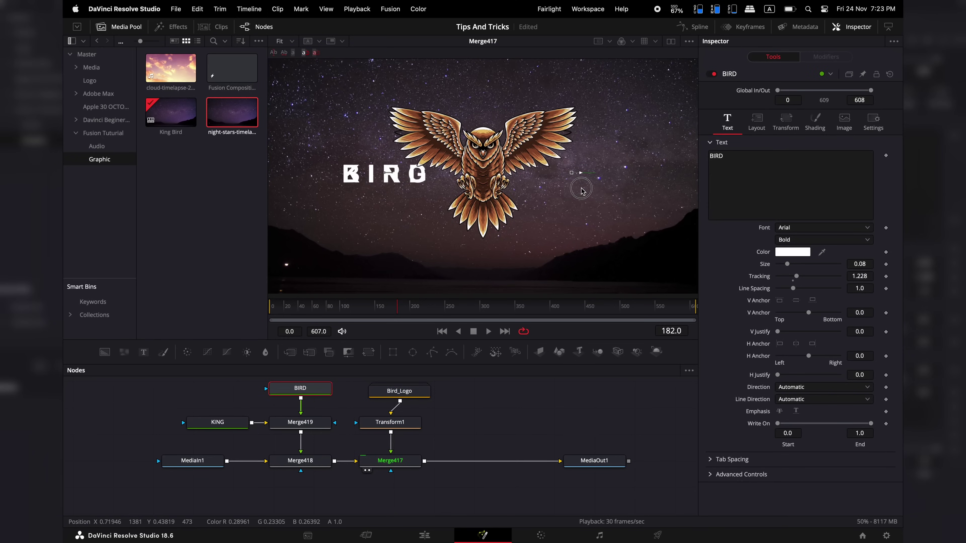
mouse_move(580, 190)
left_mouse_down()
mouse_move(616, 190)
mouse_move(595, 191)
left_mouse_up()
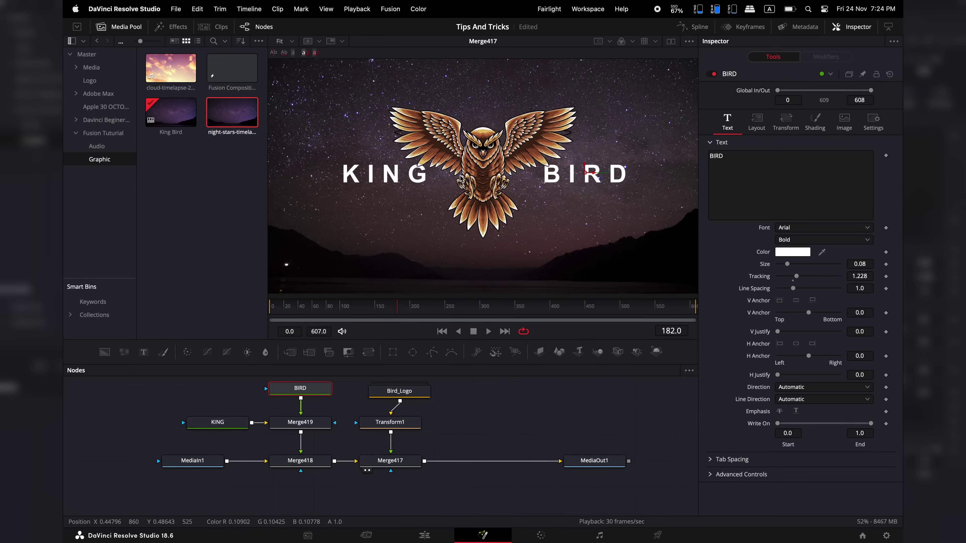
Step: Add a keyframe for the KING text's layout Center at frame 20
left_click(221, 423)
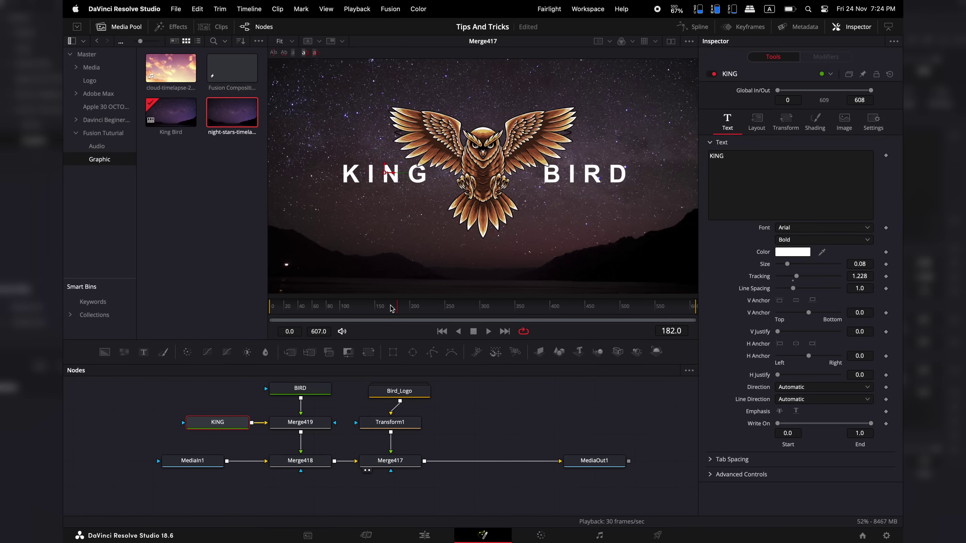
left_click_drag(392, 308, 284, 308)
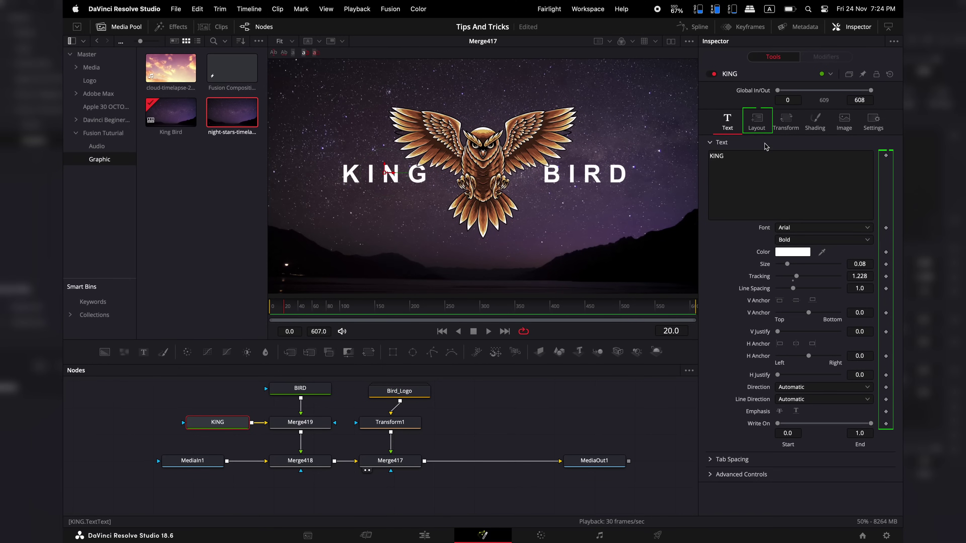
left_click(756, 125)
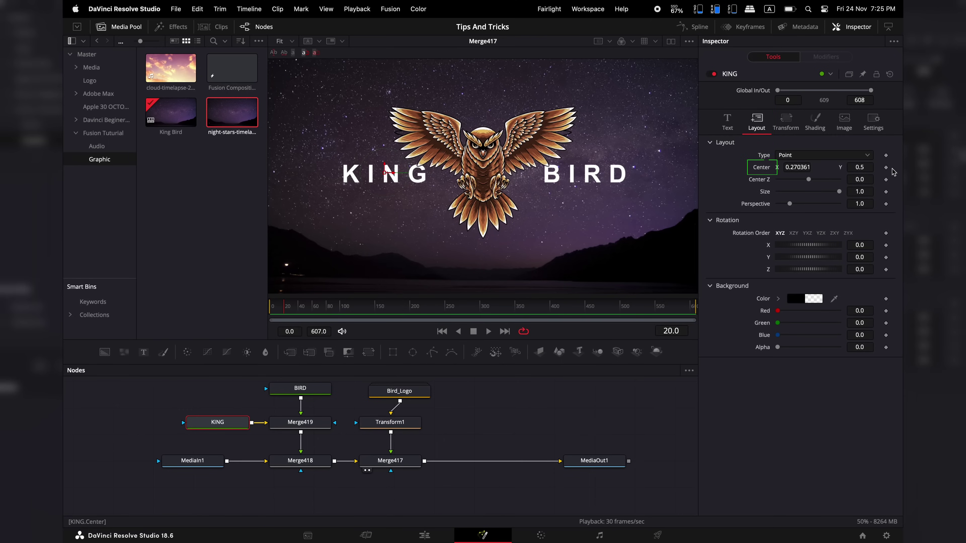
left_click(883, 168)
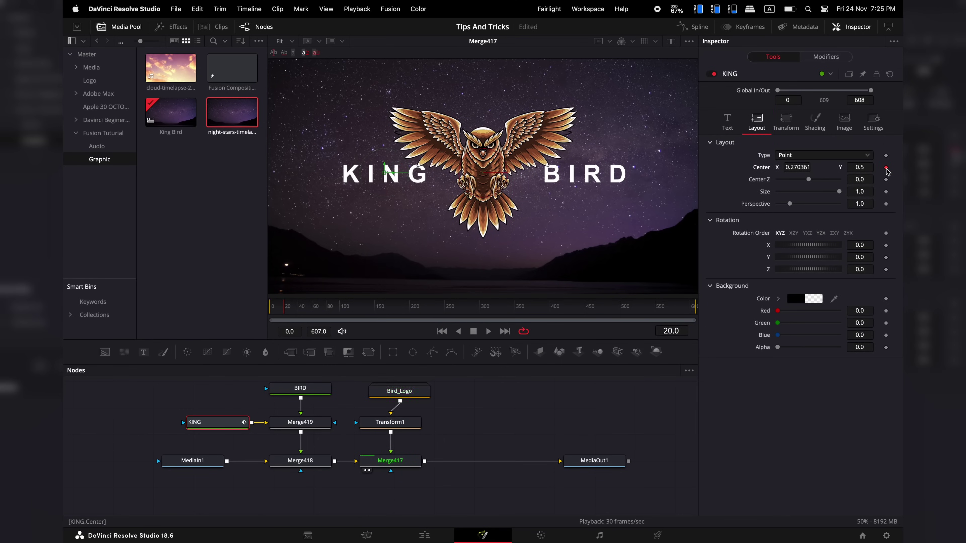
Step: At frame 0, move the KING text behind the owl to a Center X of about 0.502, and play back the animation
key("Left")
key("Left")
key("Left")
key("Left")
key("Left")
key("Left")
key("Left")
key("Left")
key("Left")
key("Left")
key("Left")
key("Left")
key("Left")
key("Left")
key("Left")
key("Left")
key("Left")
key("Left")
key("Left")
key("Left")
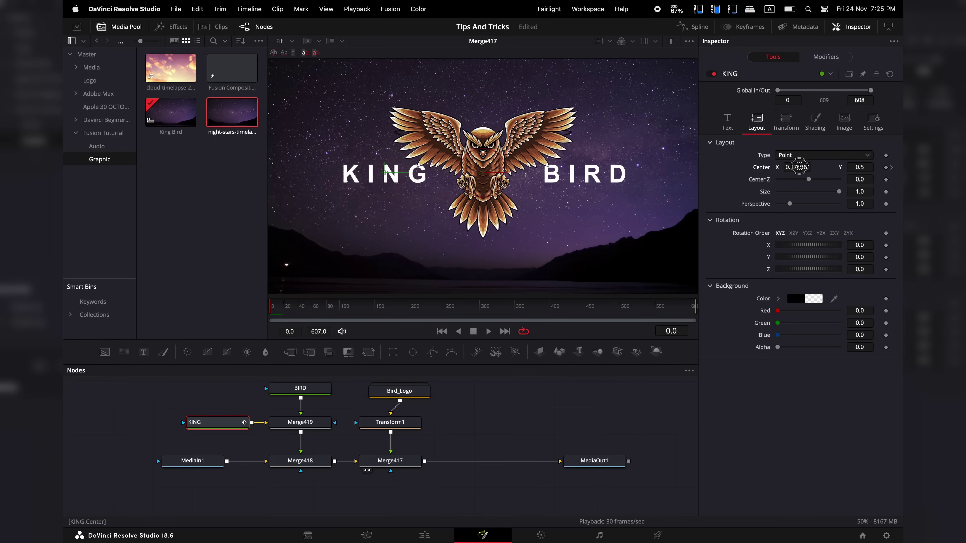
mouse_move(798, 166)
left_mouse_down()
mouse_move(821, 167)
mouse_move(803, 167)
left_mouse_up()
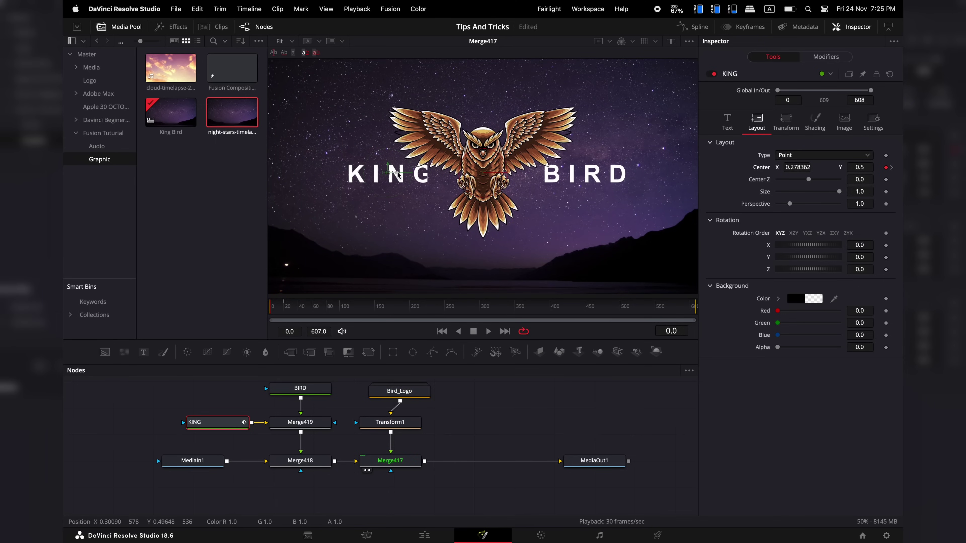
left_click_drag(398, 175, 496, 181)
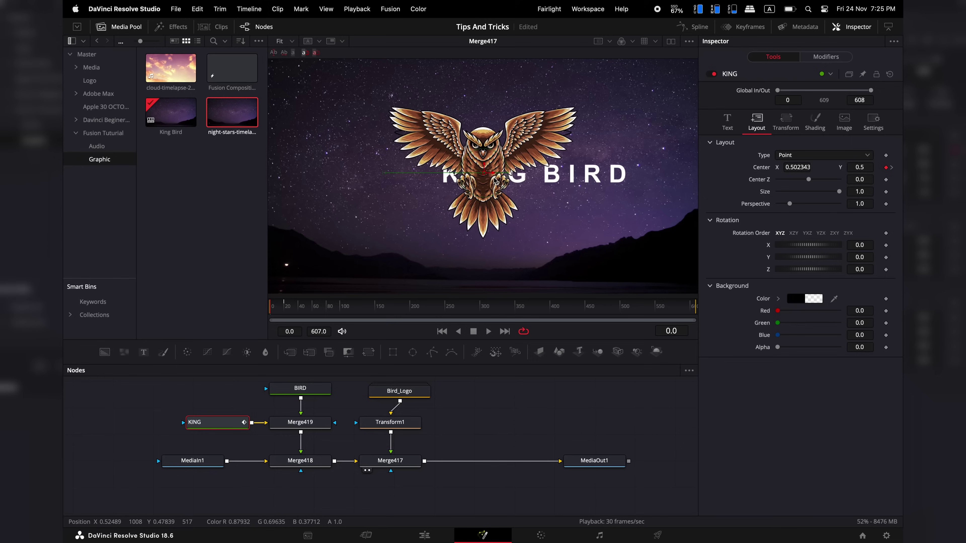
left_click(487, 331)
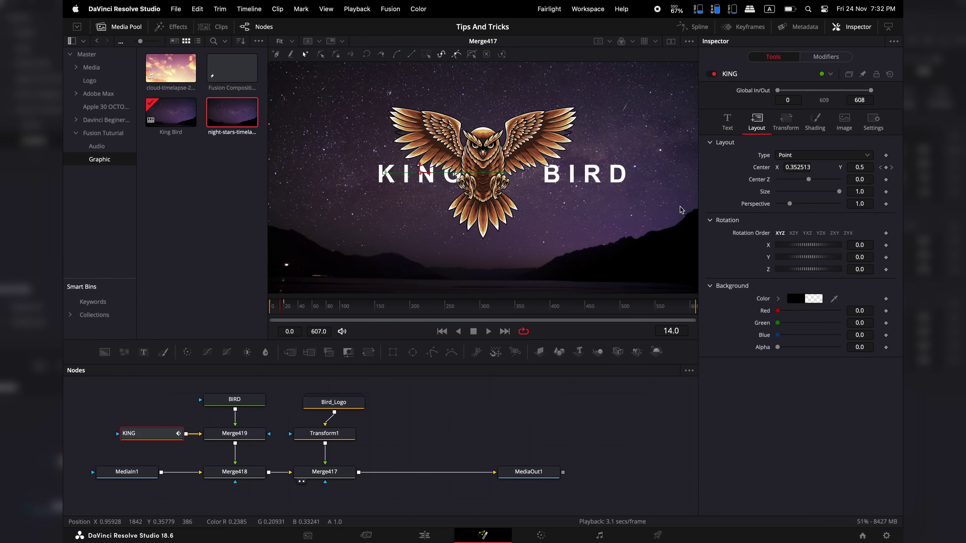
Step: Show the Keyframes editor and move KING's frame 20 Center keyframe slightly earlier
left_click(745, 26)
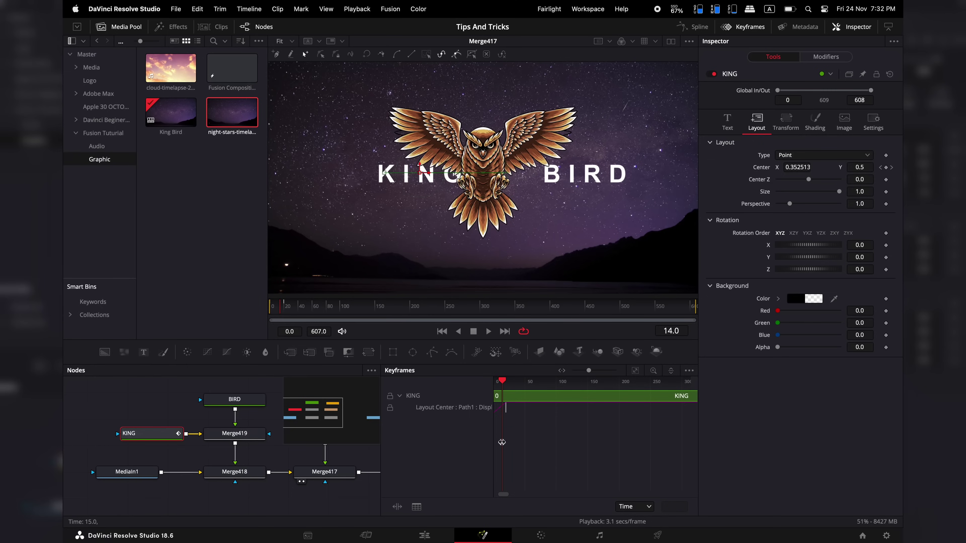
left_click_drag(550, 423, 561, 420)
left_click(520, 409)
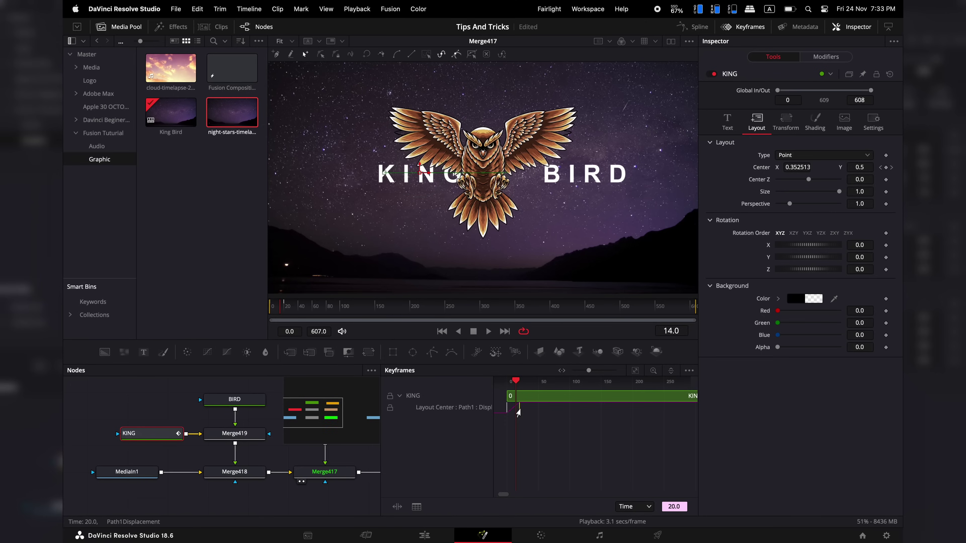
left_click_drag(518, 411, 413, 432)
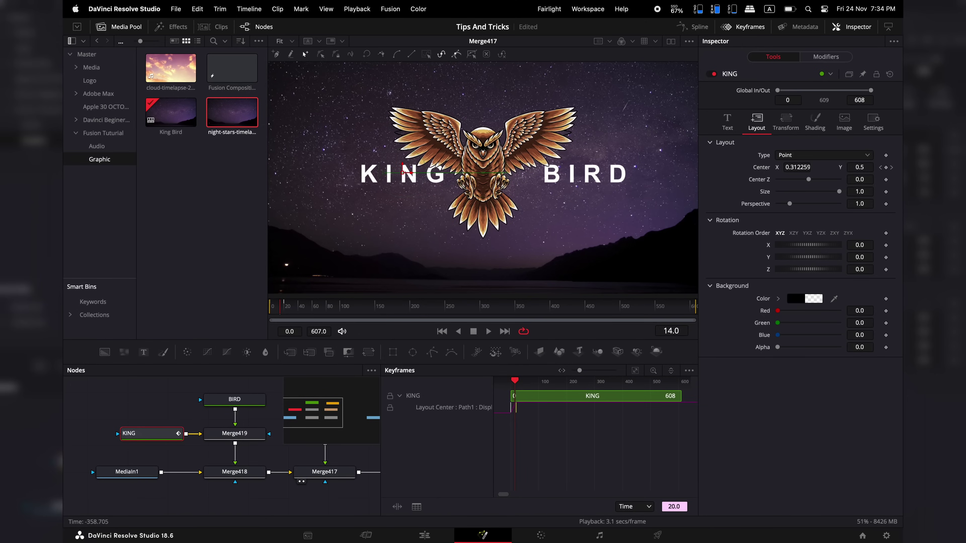
Step: Collapse KING's tracks in the Keyframes editor, list all tools there briefly, and restore the selected-tools-only view
left_click(399, 396)
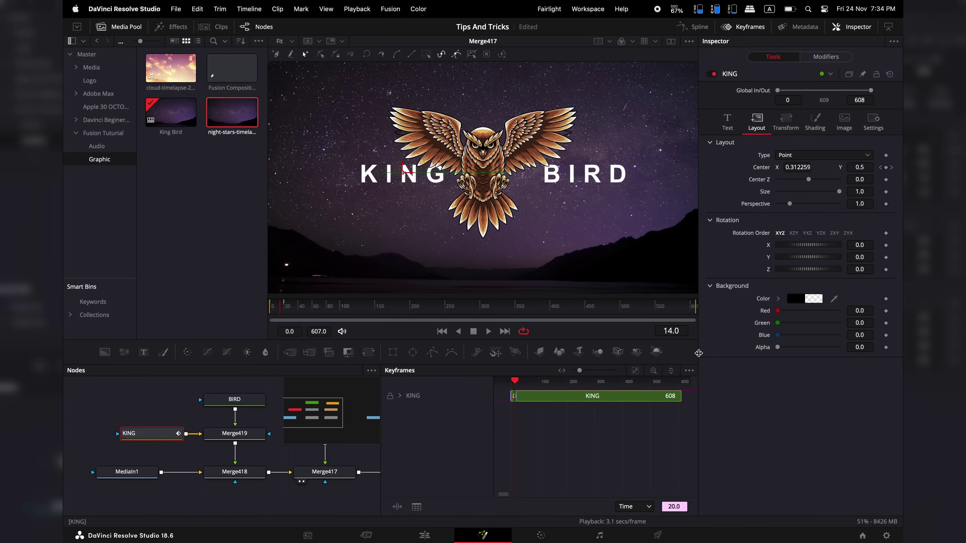
left_click(688, 370)
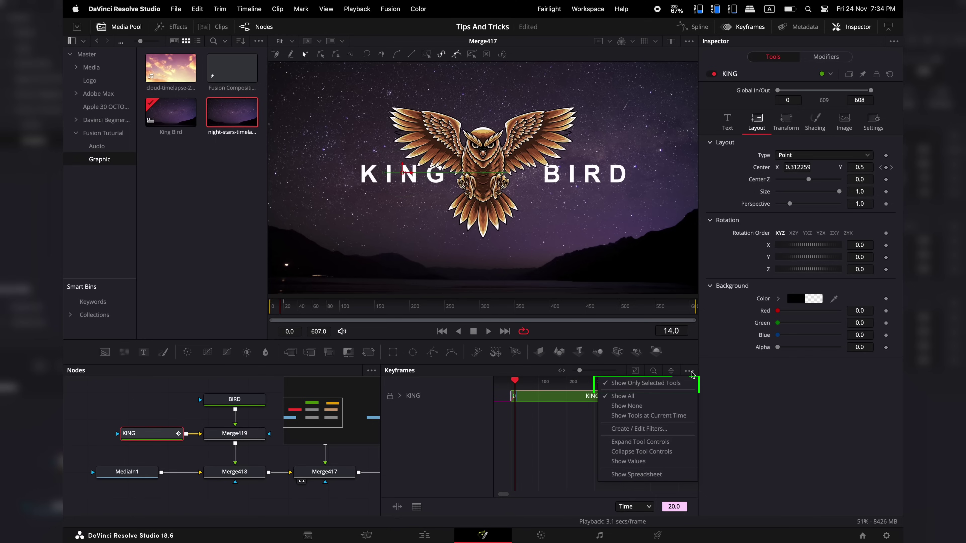
left_click(635, 386)
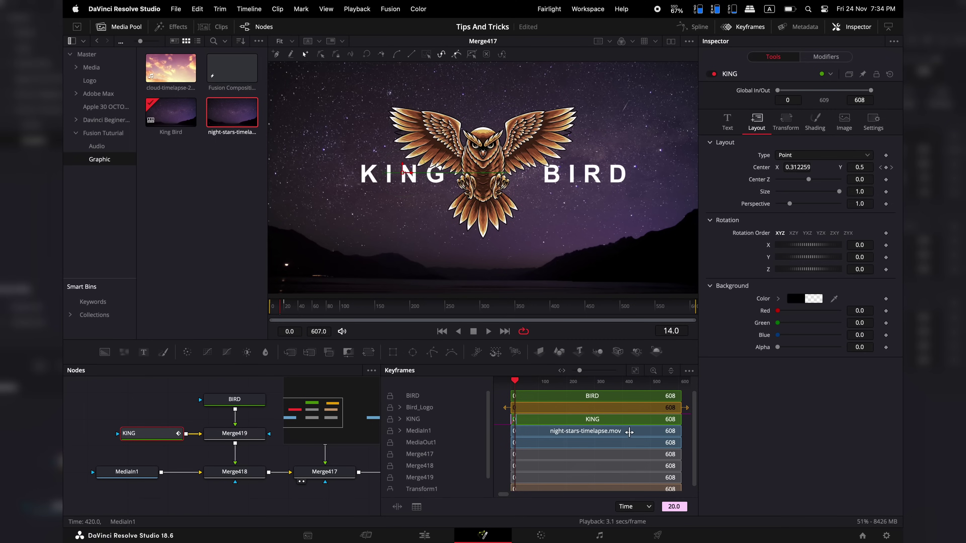
left_click(689, 371)
left_click(639, 383)
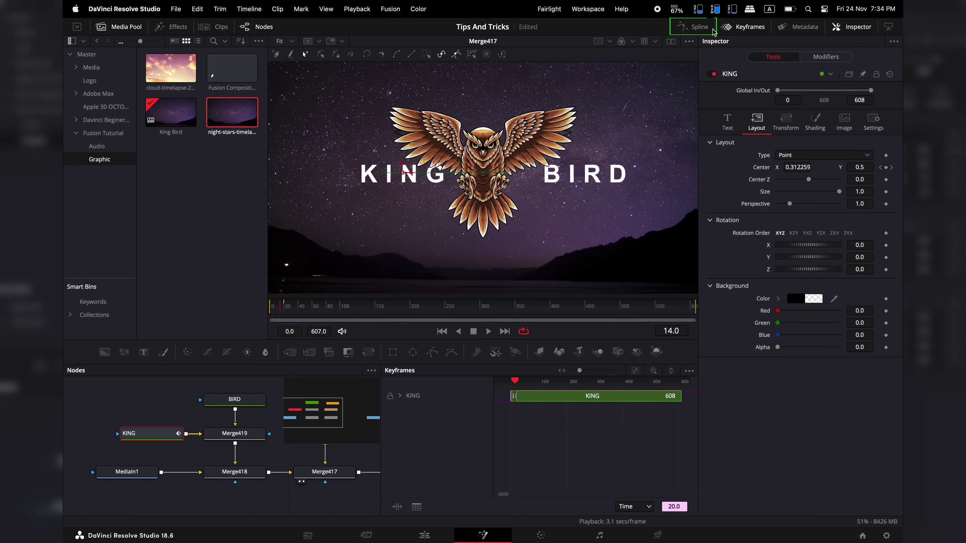
Step: Show KING's layout Center Displacement curve in the Spline editor, fit it to view, and hide the Inspector
left_click(692, 27)
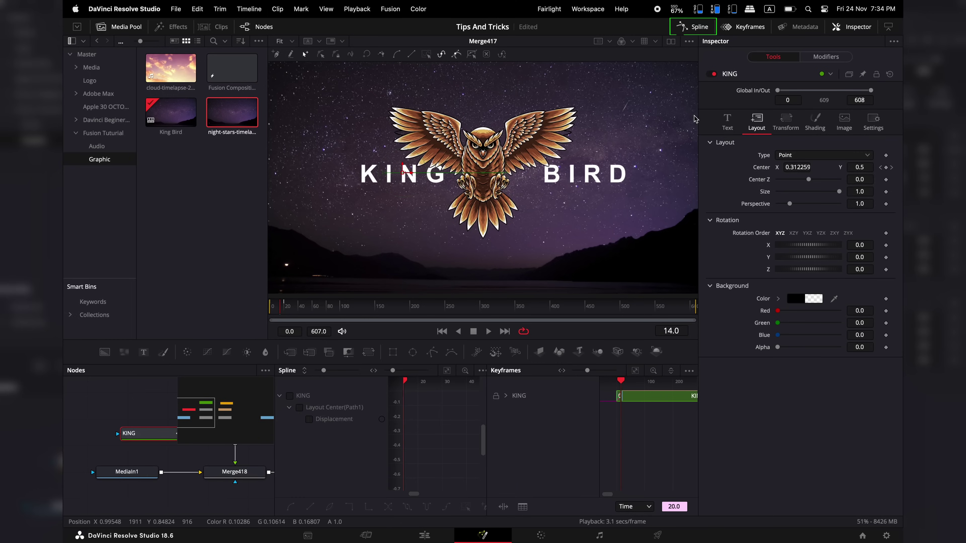
left_click(309, 419)
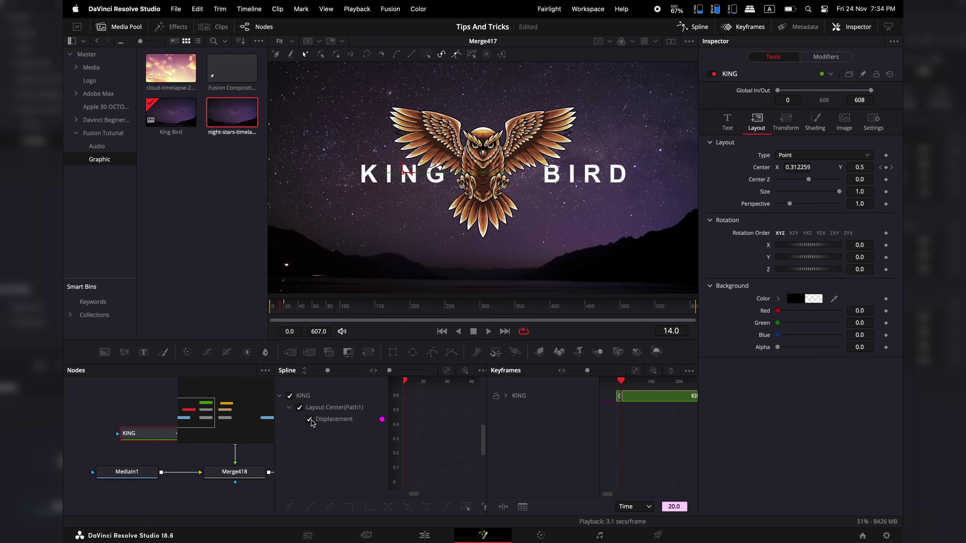
left_click(448, 372)
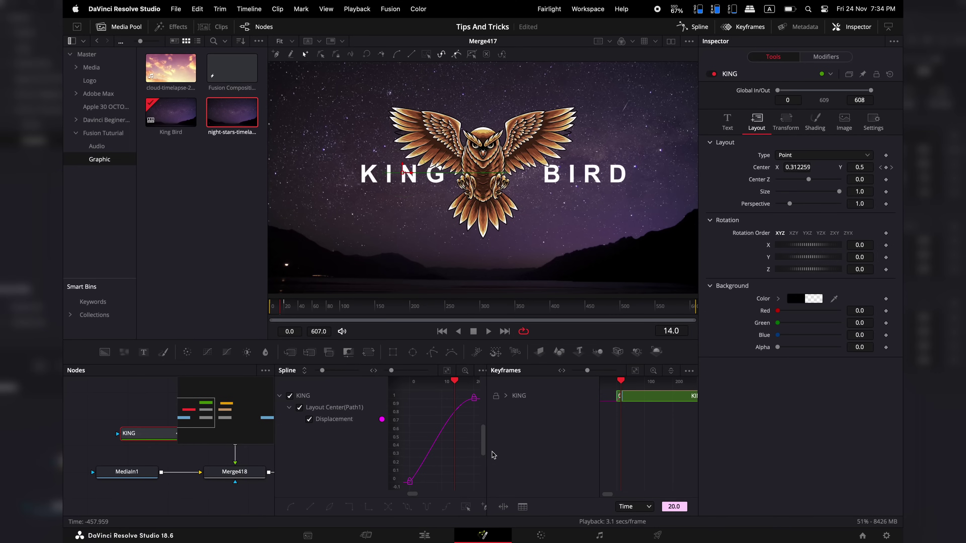
left_click(851, 26)
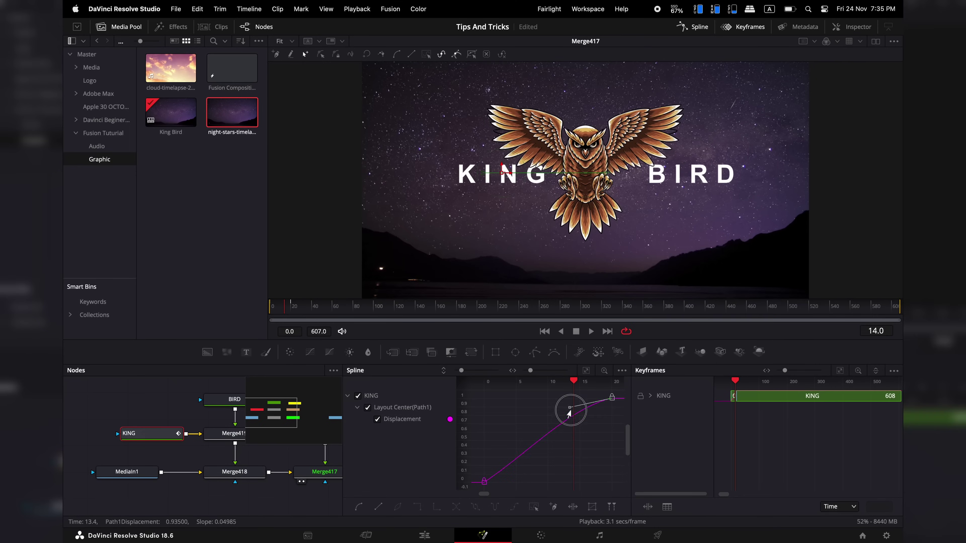
Step: Reshape KING's Displacement curve near its last keyframe, smooth it into an ease, and select the BIRD node
left_click_drag(568, 413, 572, 427)
key("shift+s")
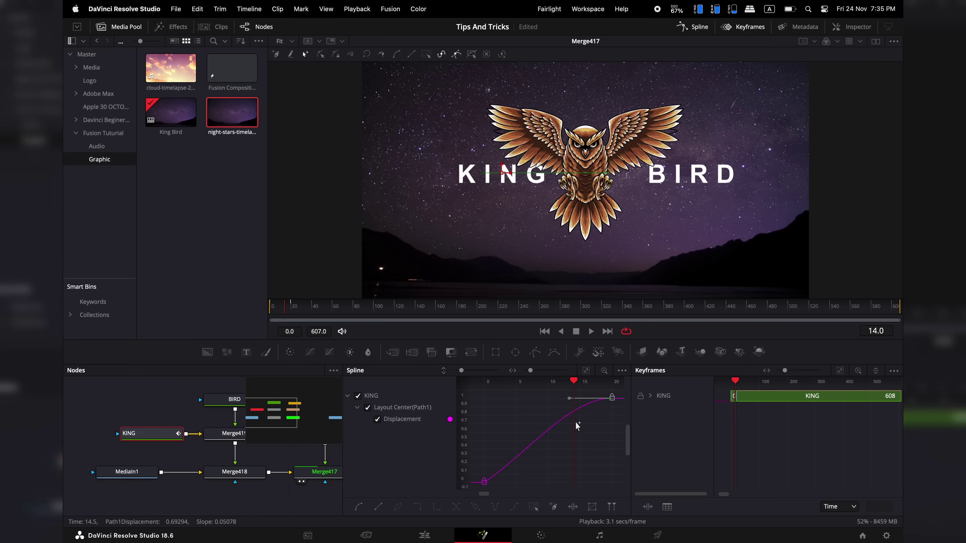
left_click(246, 404)
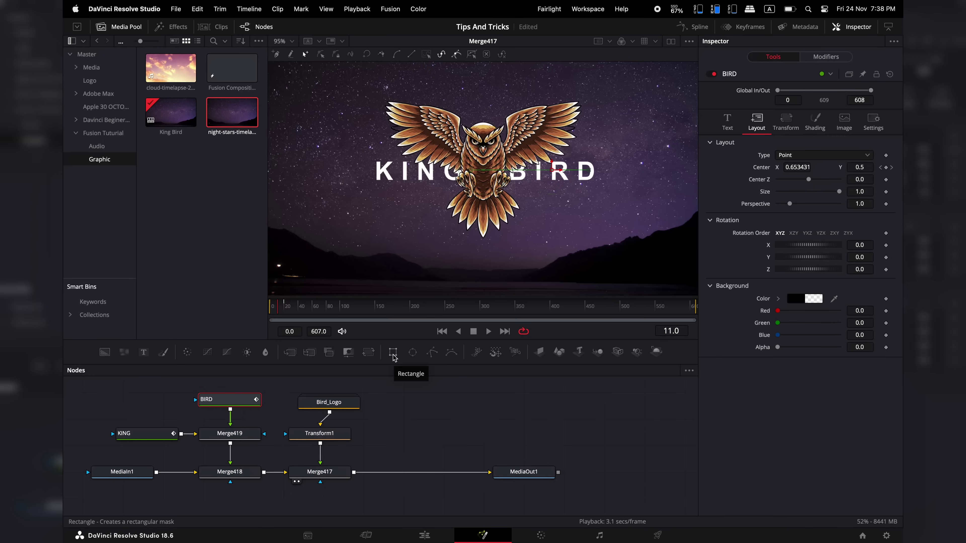
Step: Add a Rectangle mask node and connect it to the KING text, covering the left half of the frame
left_click_drag(394, 359, 78, 433)
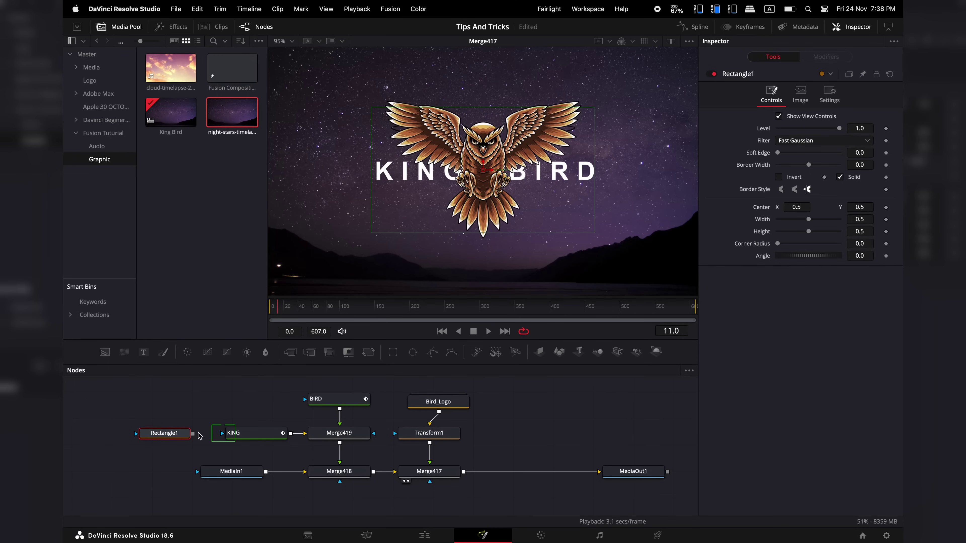
left_click_drag(193, 434, 225, 437)
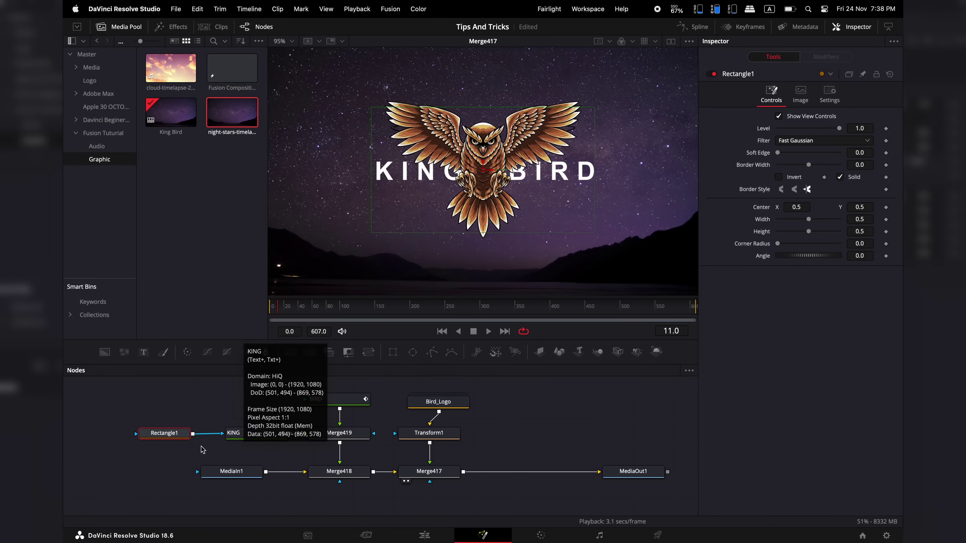
left_click(166, 439)
Step: Paste a copy of the rectangle mask onto BIRD, move its Center X to about 0.751, and play back the result
left_click(196, 394)
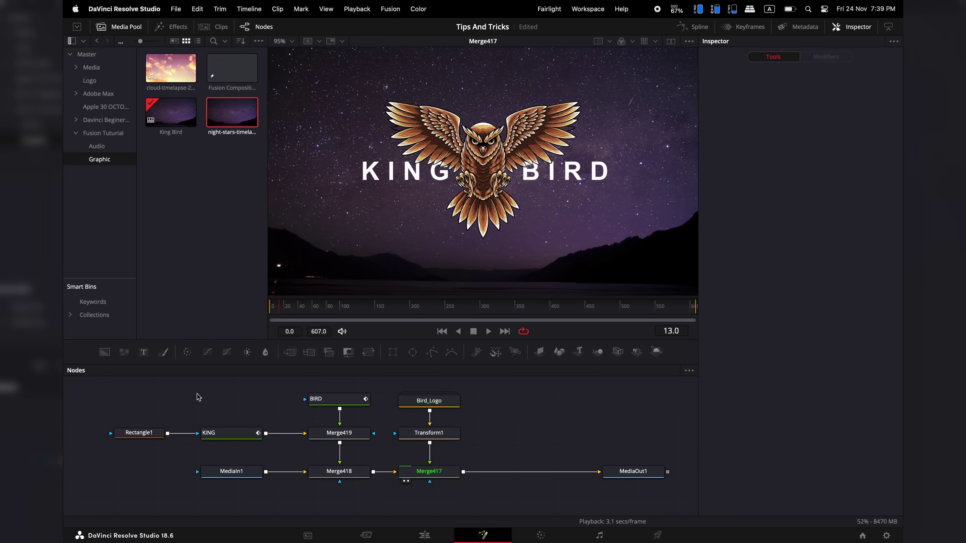
key("ctrl+v")
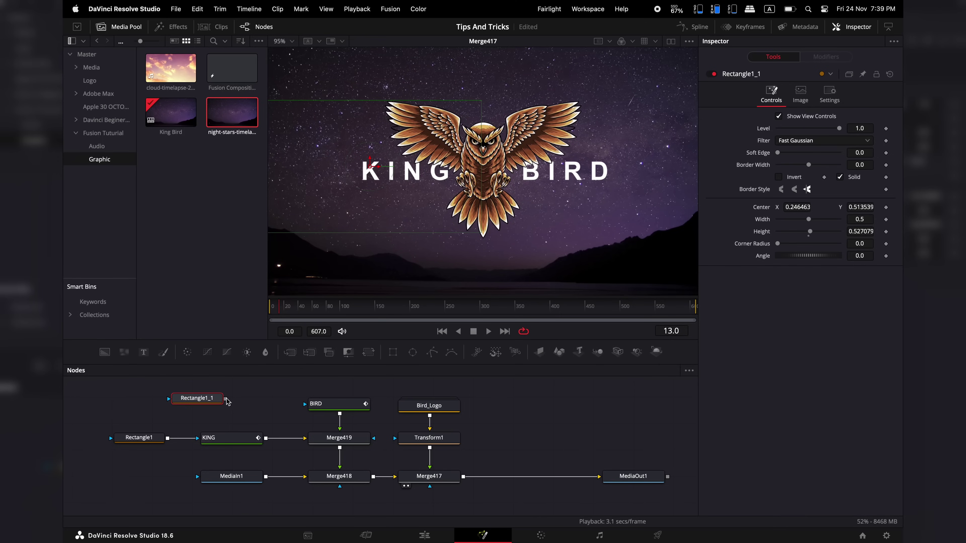
left_click_drag(227, 401, 305, 403)
left_click_drag(203, 396, 235, 401)
left_click_drag(372, 166, 602, 175)
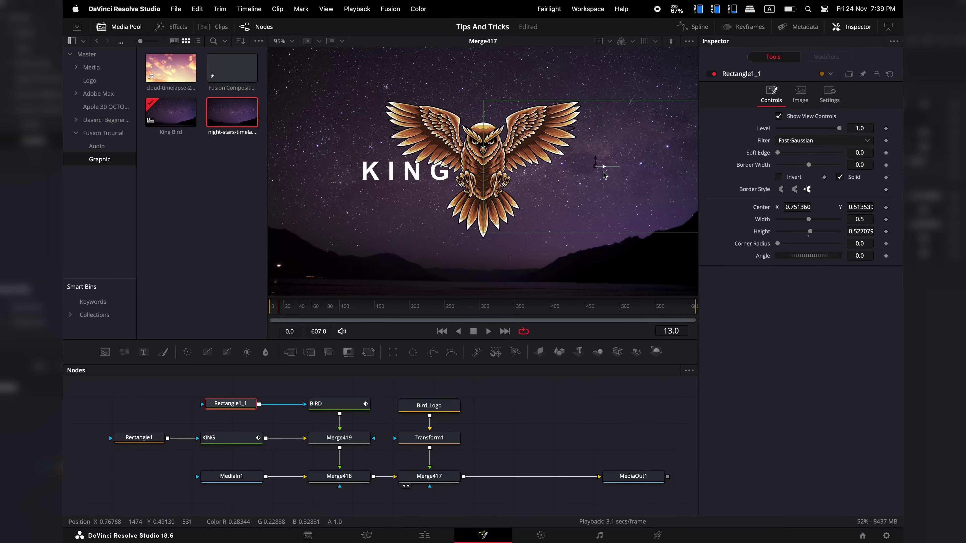
left_click(488, 331)
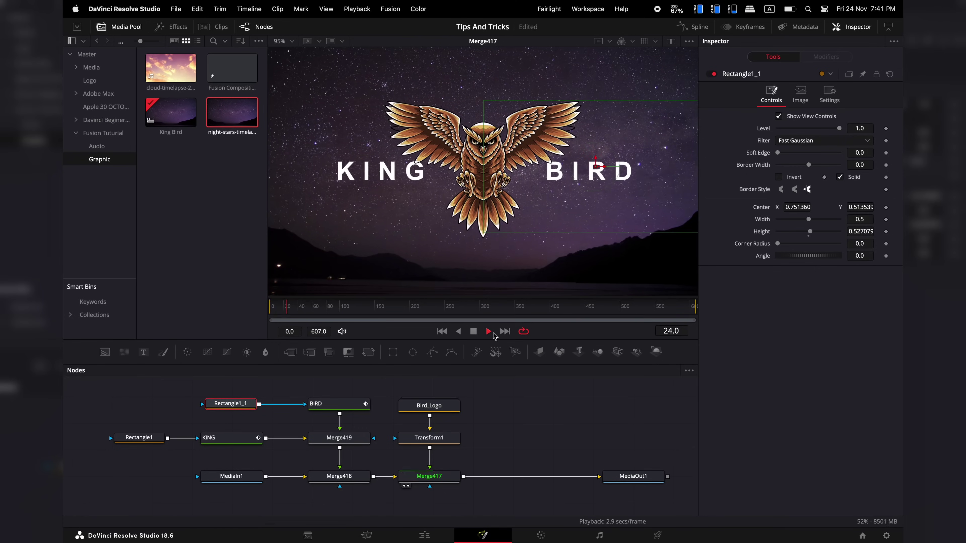
Step: Inspect the output of Merge418 and then Merge419 in the left viewer
left_click(336, 476)
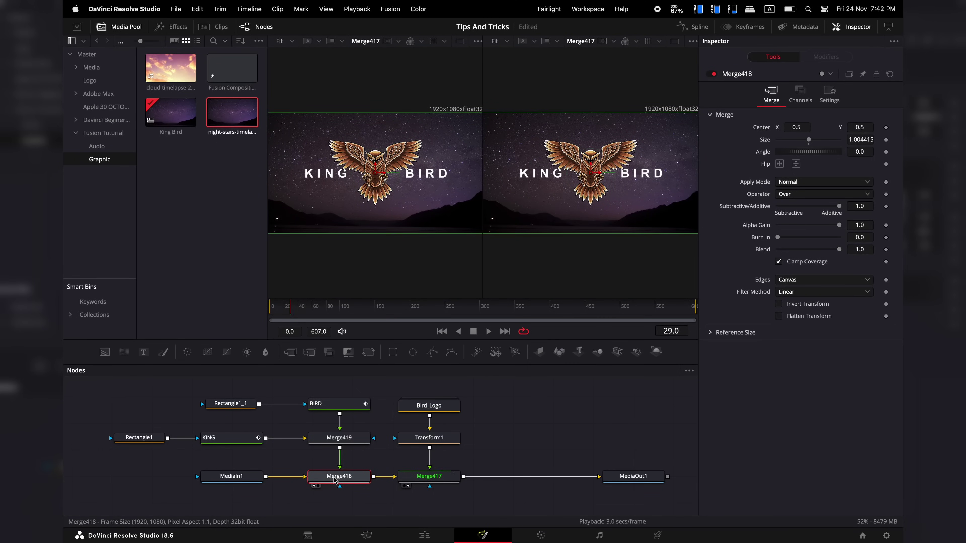
key("1")
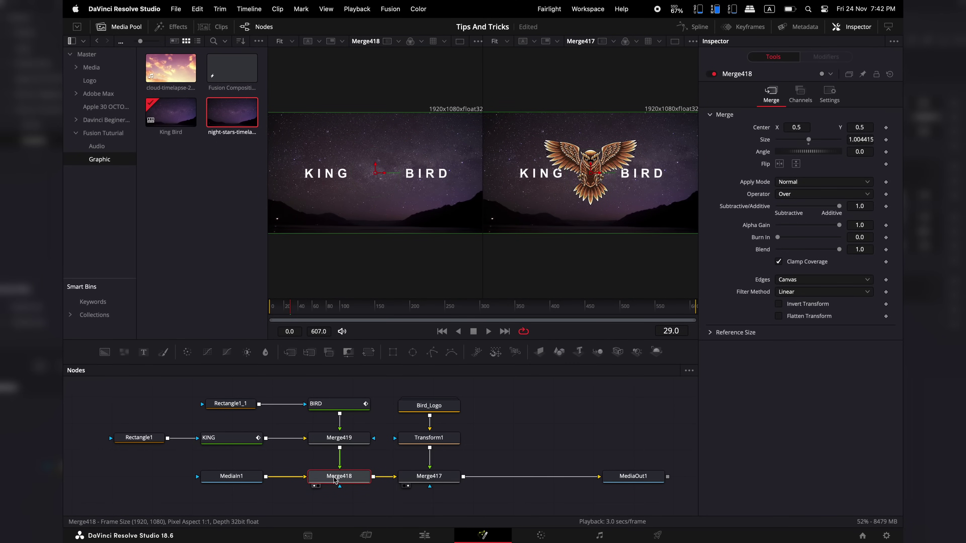
left_click(339, 443)
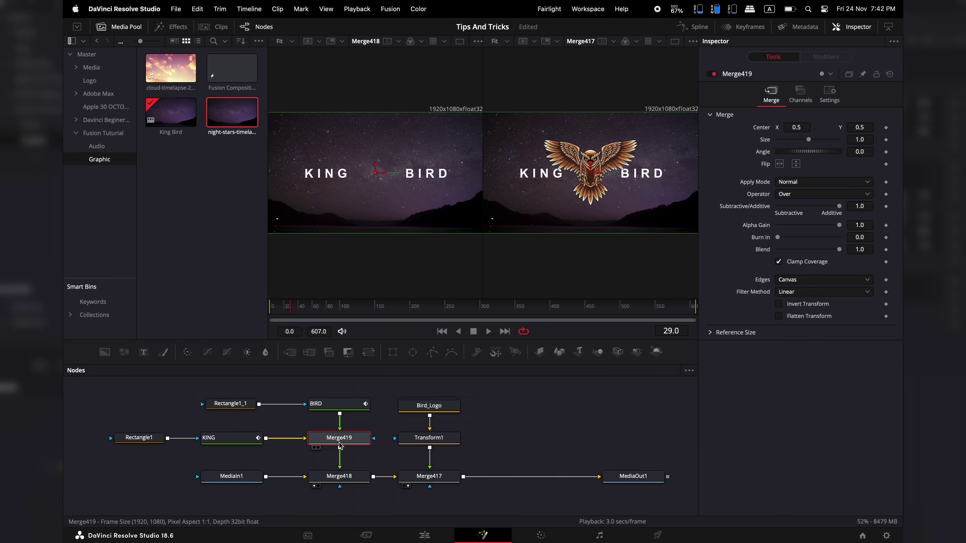
key("1")
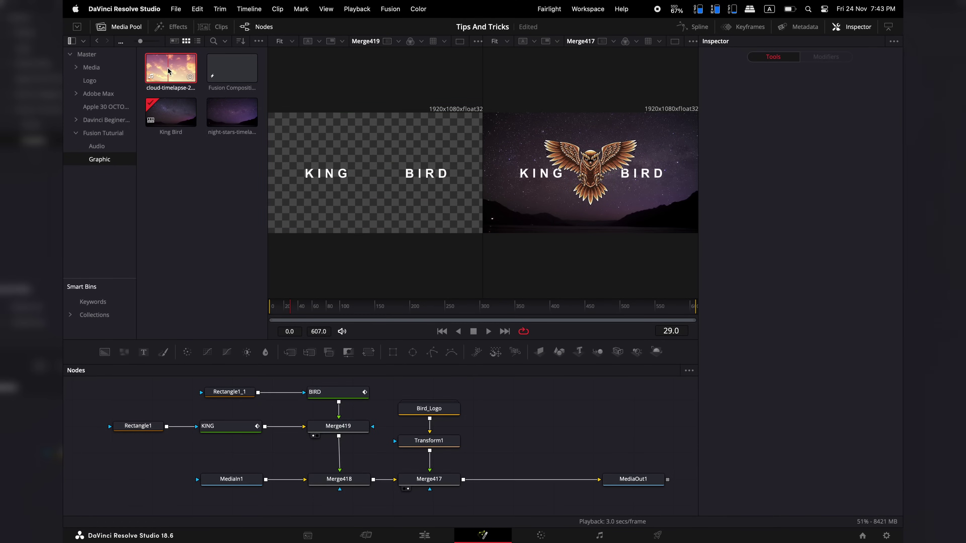
Step: Add the cloud-timelapse clip as Merge418's foreground and connect Merge419 as the clip's effect mask
left_click_drag(171, 70, 231, 454)
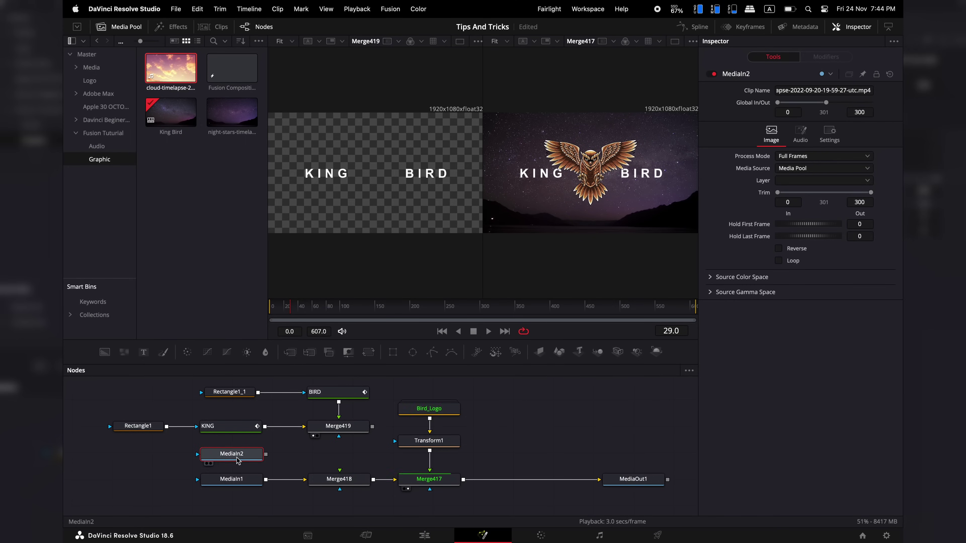
left_click_drag(234, 459, 340, 472)
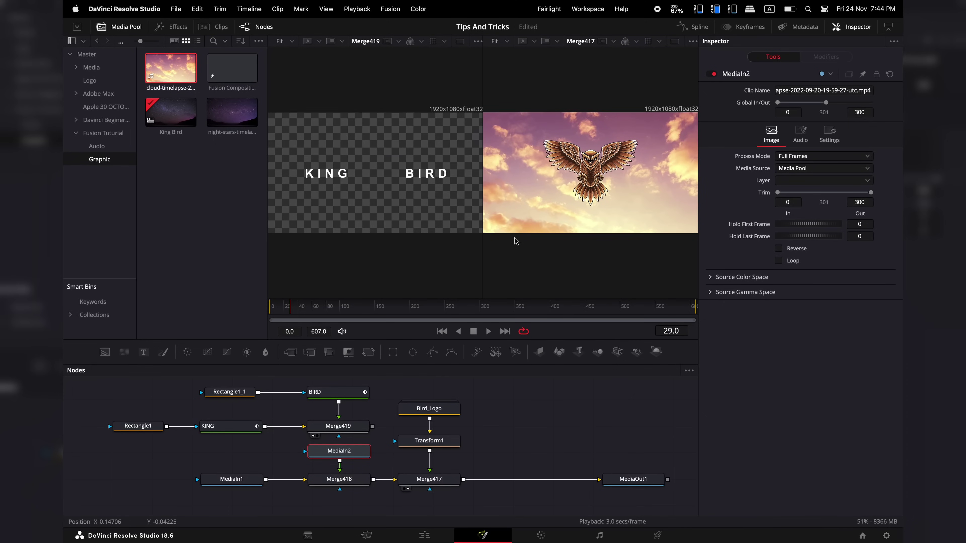
left_click_drag(372, 426, 306, 454)
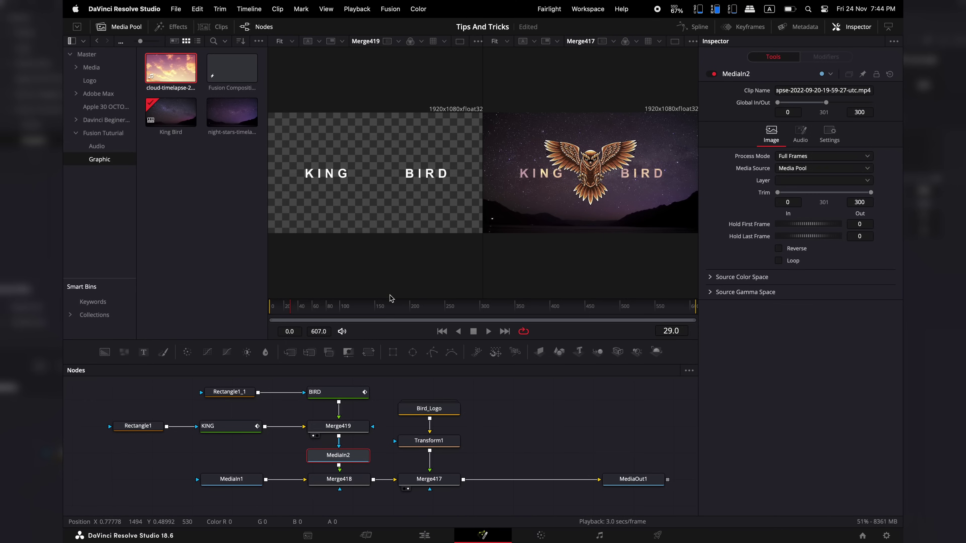
Step: Inspect Merge418 and then the text-masked cloud clip MediaIn2 in the left viewer
left_click(349, 482)
key("1")
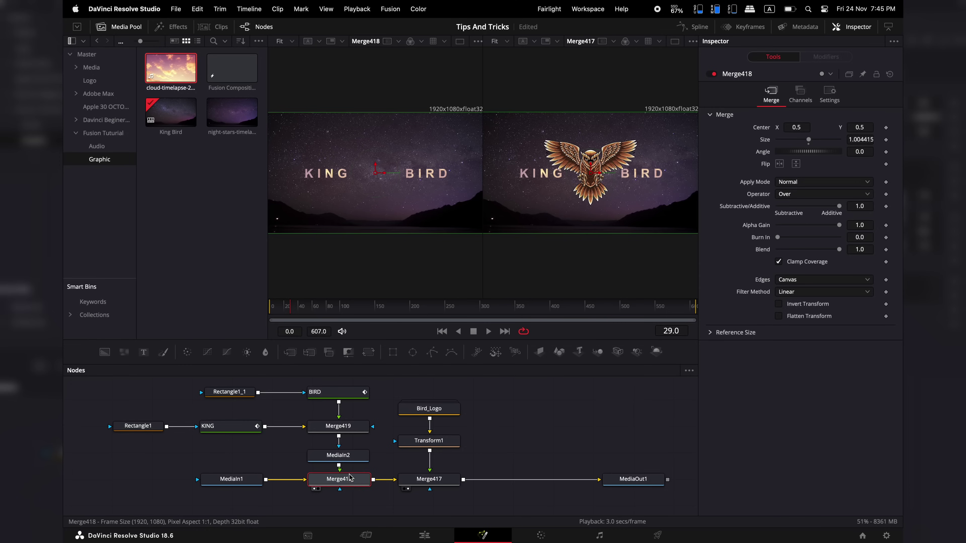
left_click(350, 459)
key("1")
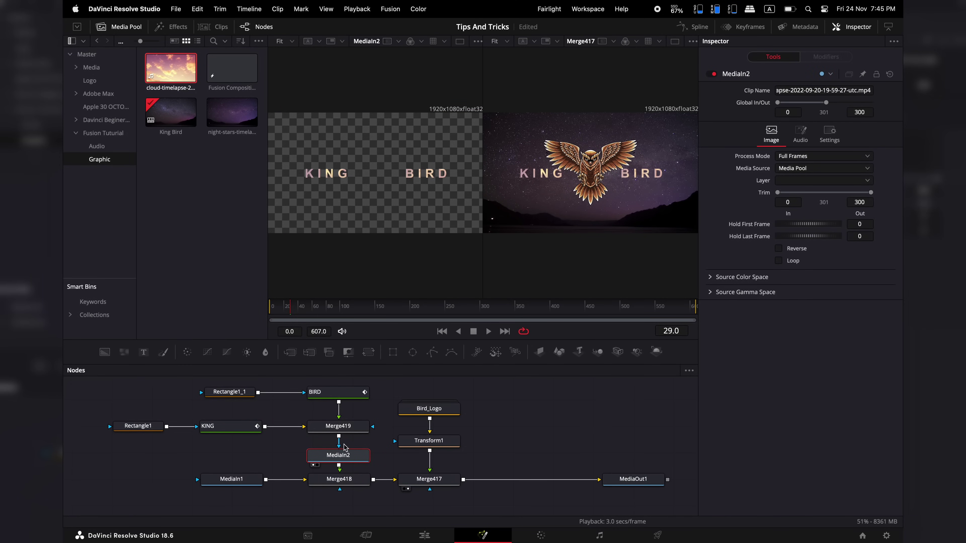
Step: Try masking the cloud clip with Bird_Logo in place of Merge419, and reconnect Merge419 as the effect mask
left_click_drag(348, 441, 372, 442)
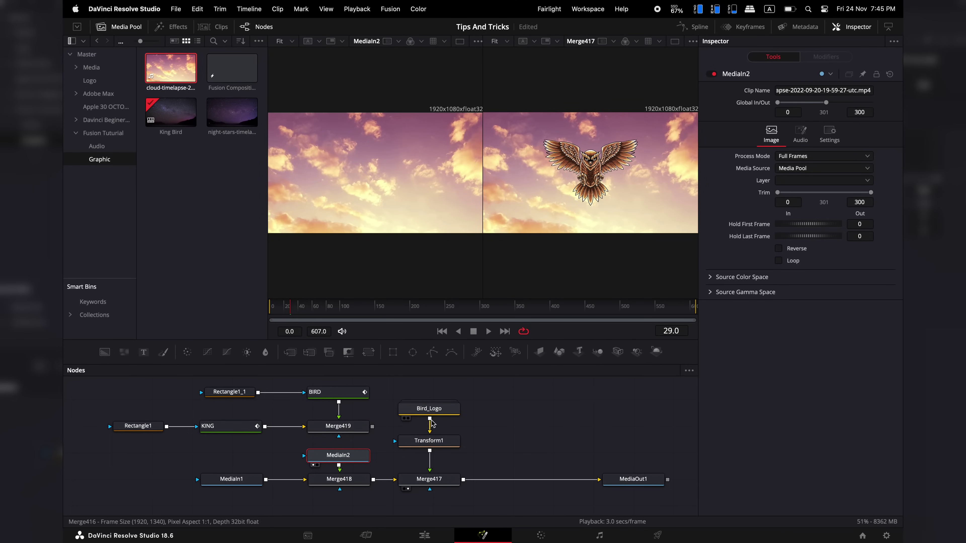
left_click_drag(429, 418, 373, 458)
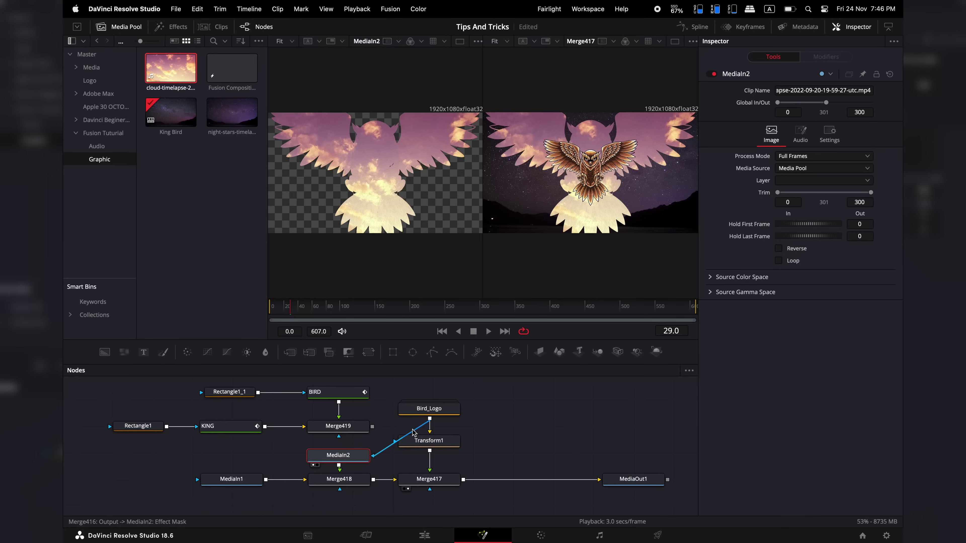
left_click_drag(415, 431, 309, 457)
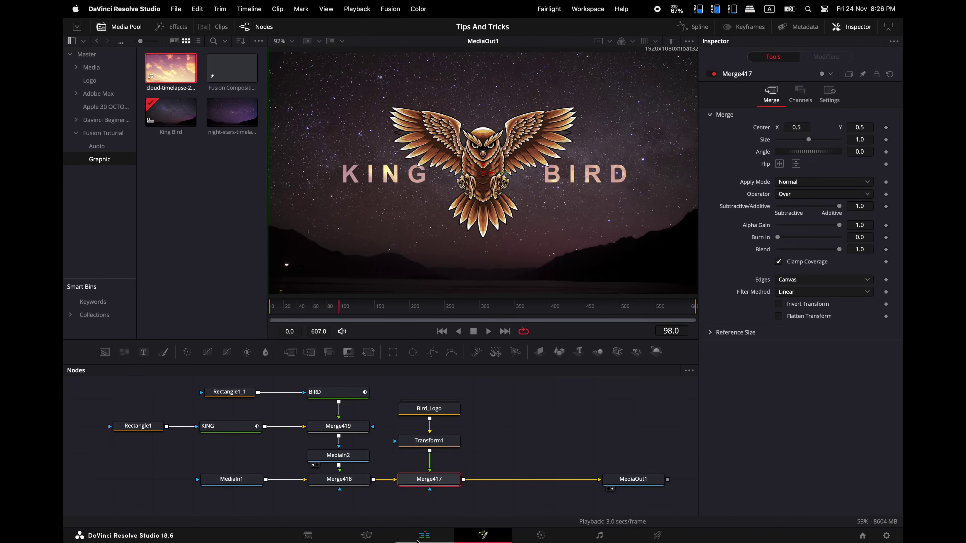
Step: On the Edit page, play back the King Bird timeline and trim the end of the night-stars-timelapse.mov clip to 00:00:05:21
left_click(424, 535)
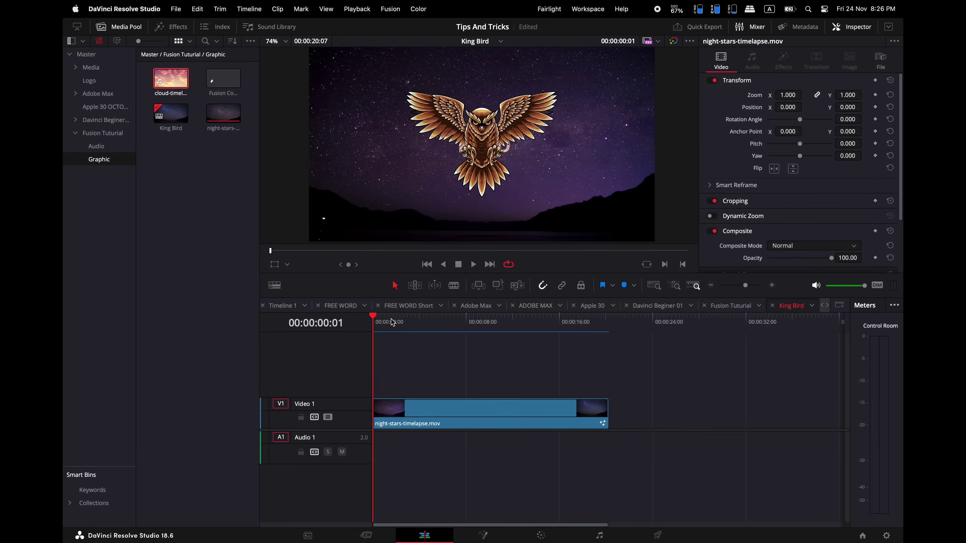
key("space")
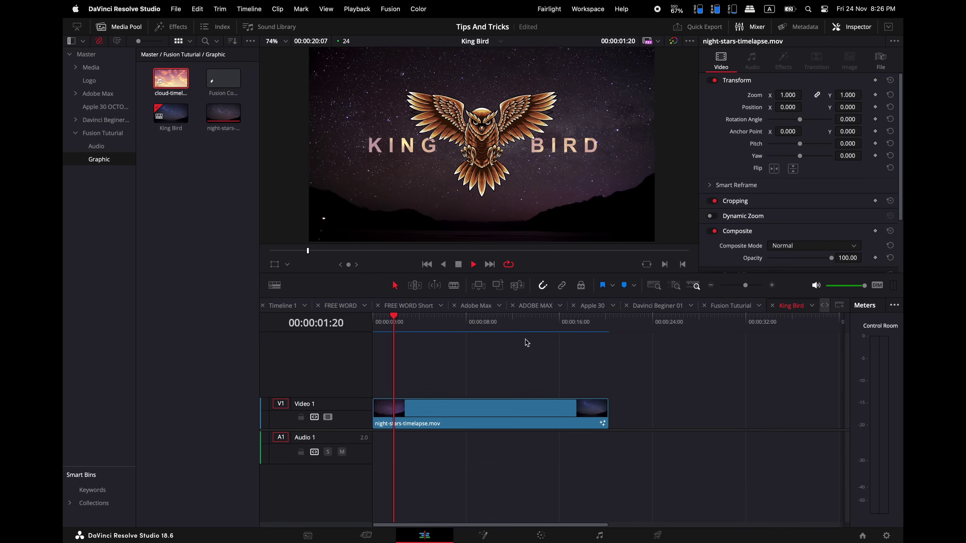
key("space")
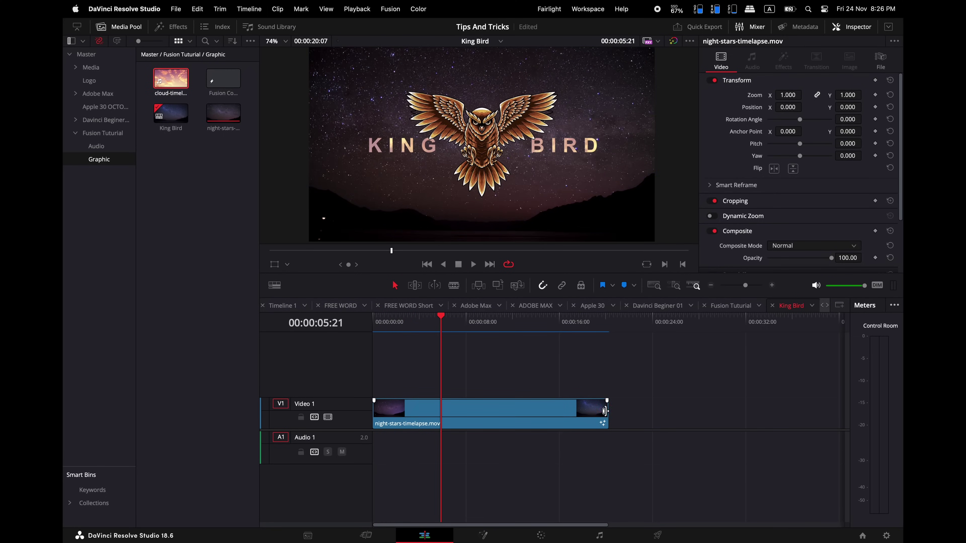
left_click_drag(604, 411, 440, 409)
key("Home")
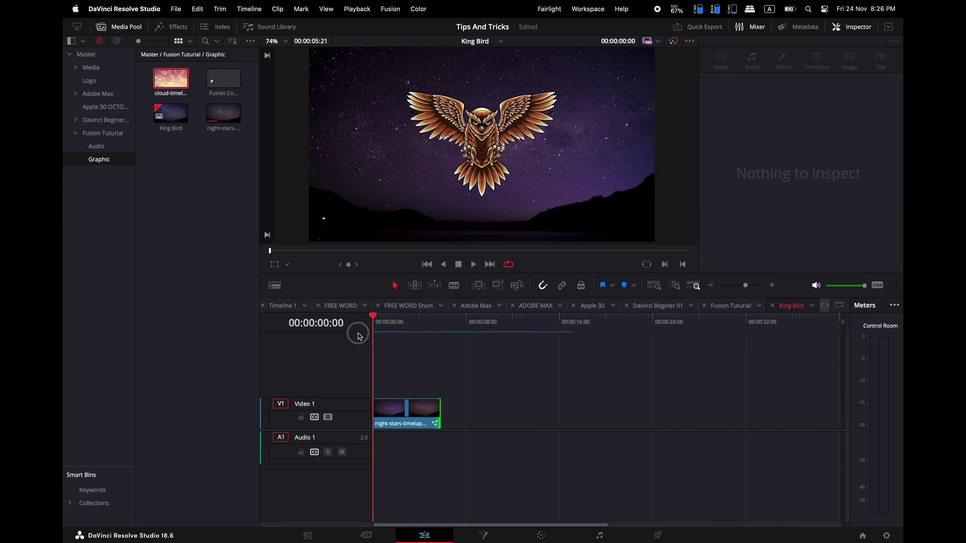